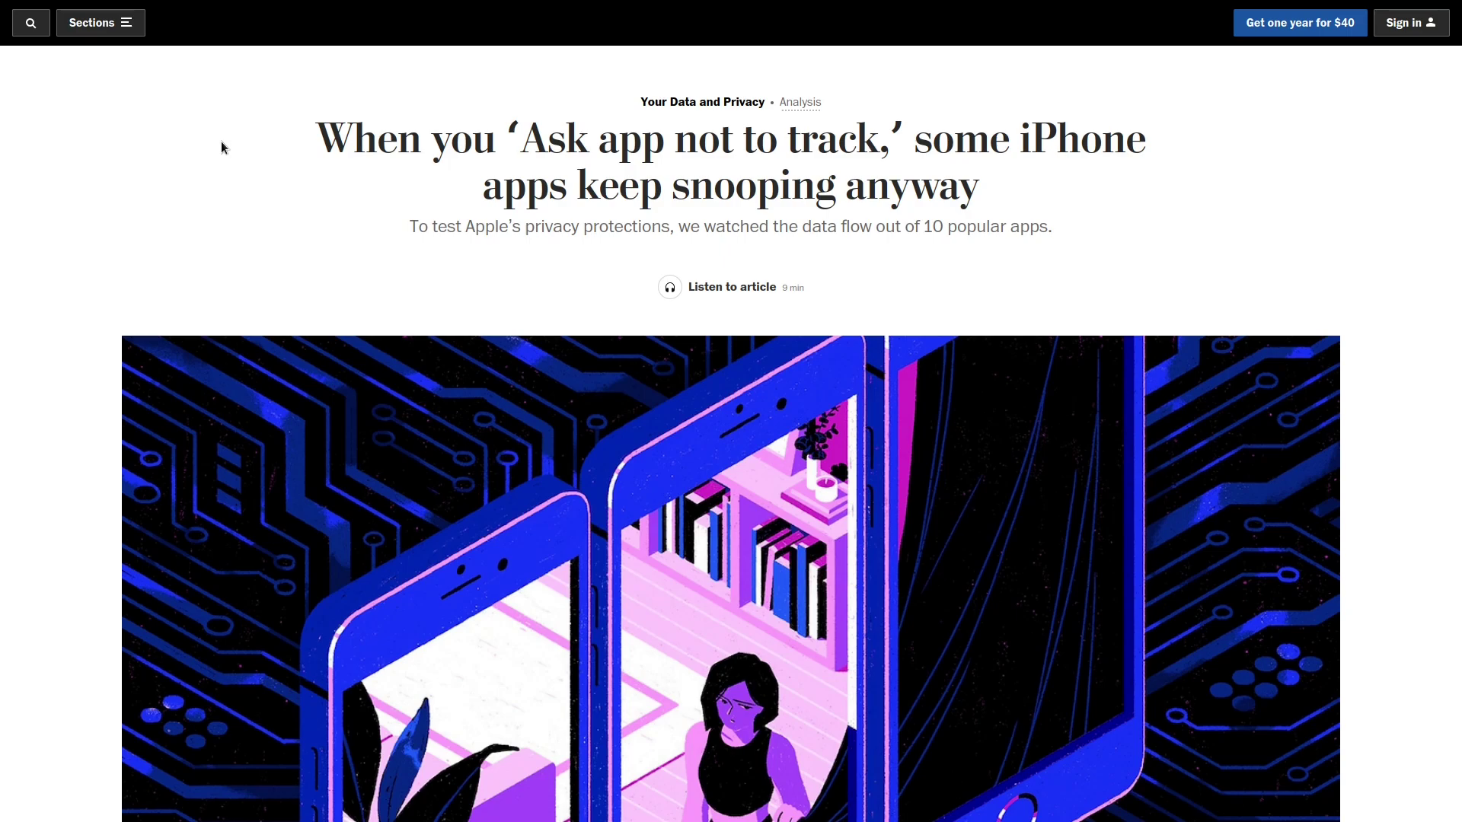
scroll(230, 159, down, 3)
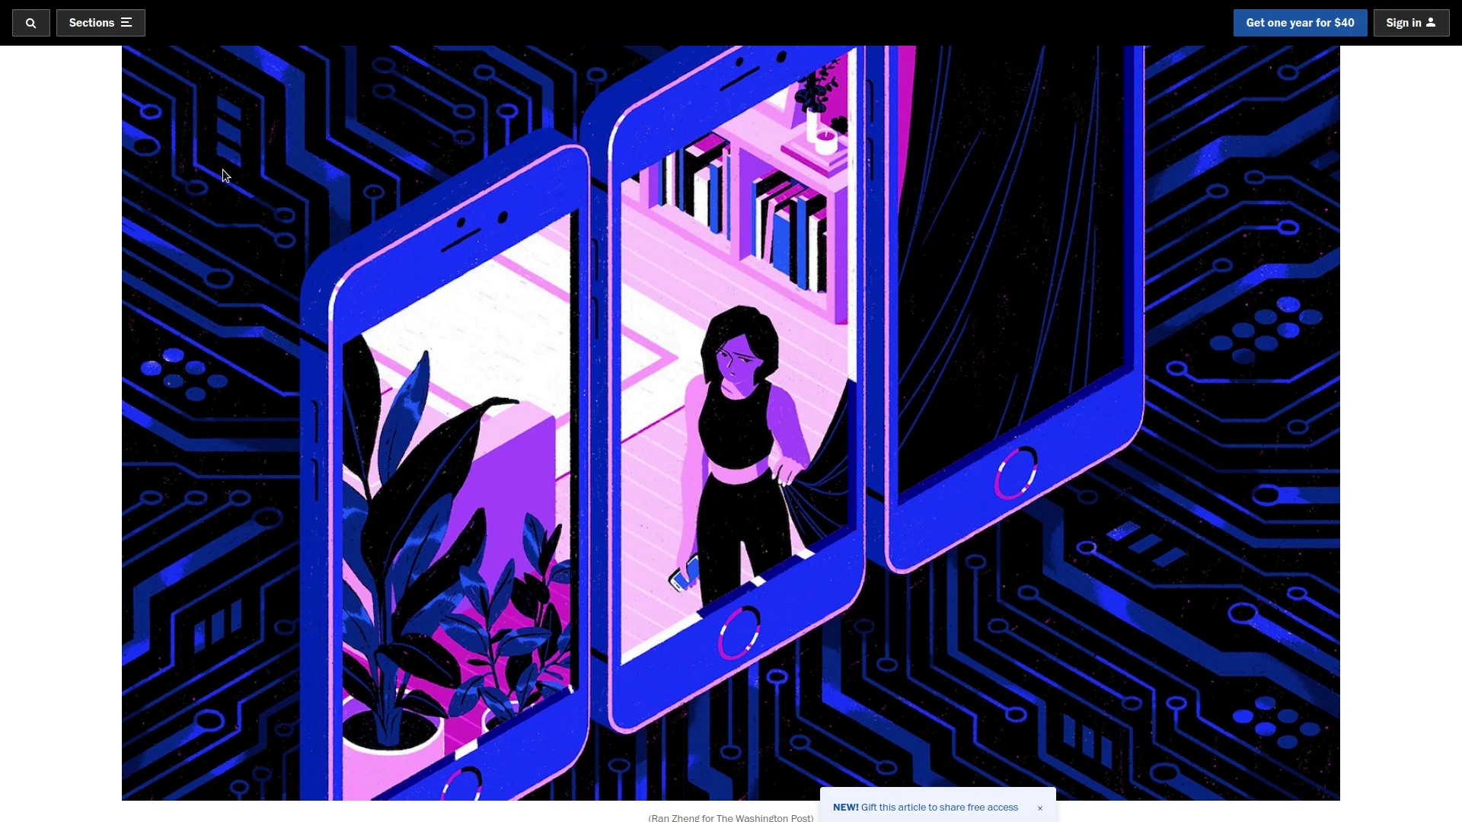
scroll(223, 175, down, 6)
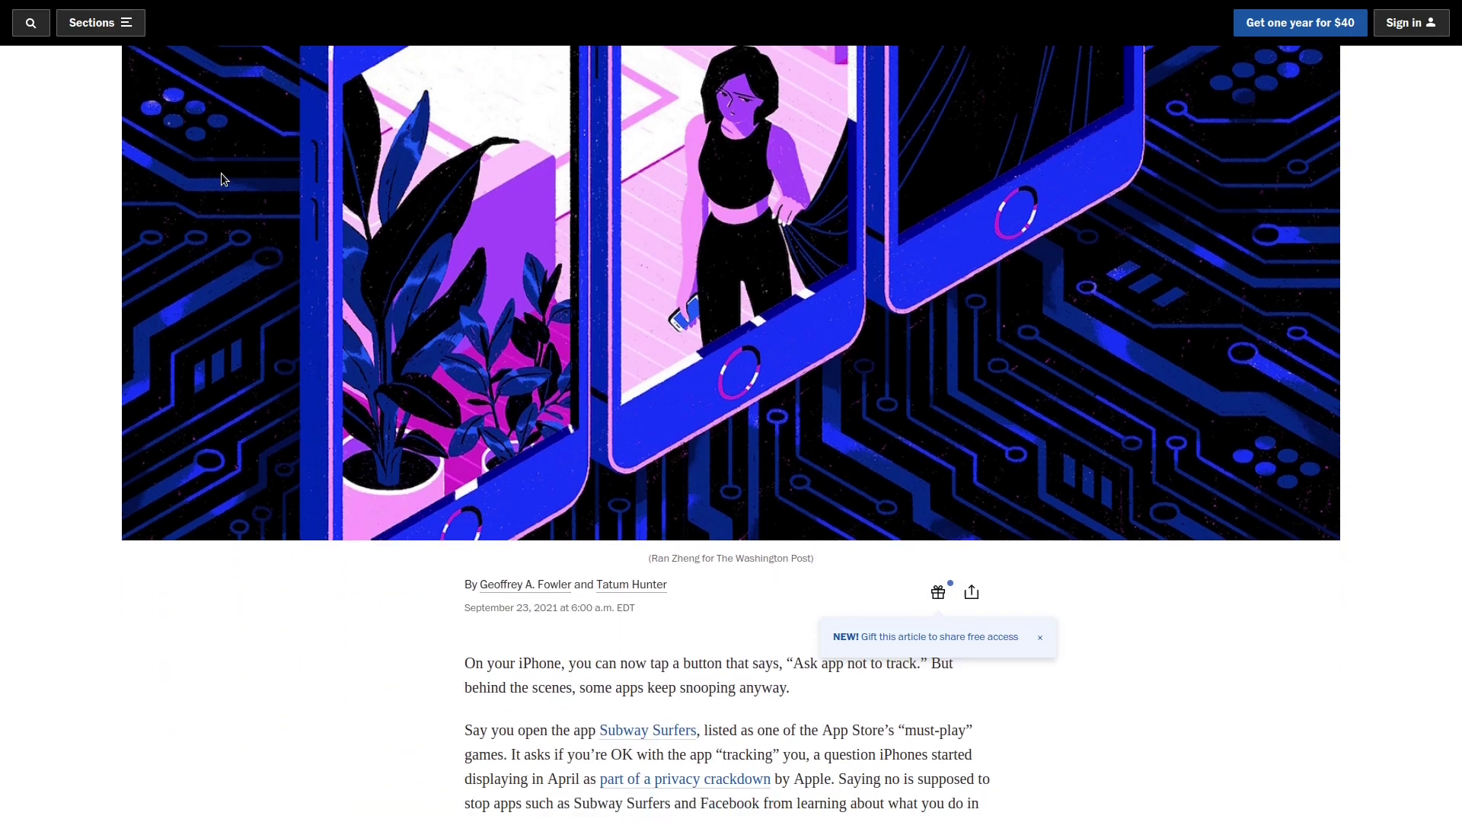
scroll(223, 179, down, 2)
scroll(223, 179, down, 1)
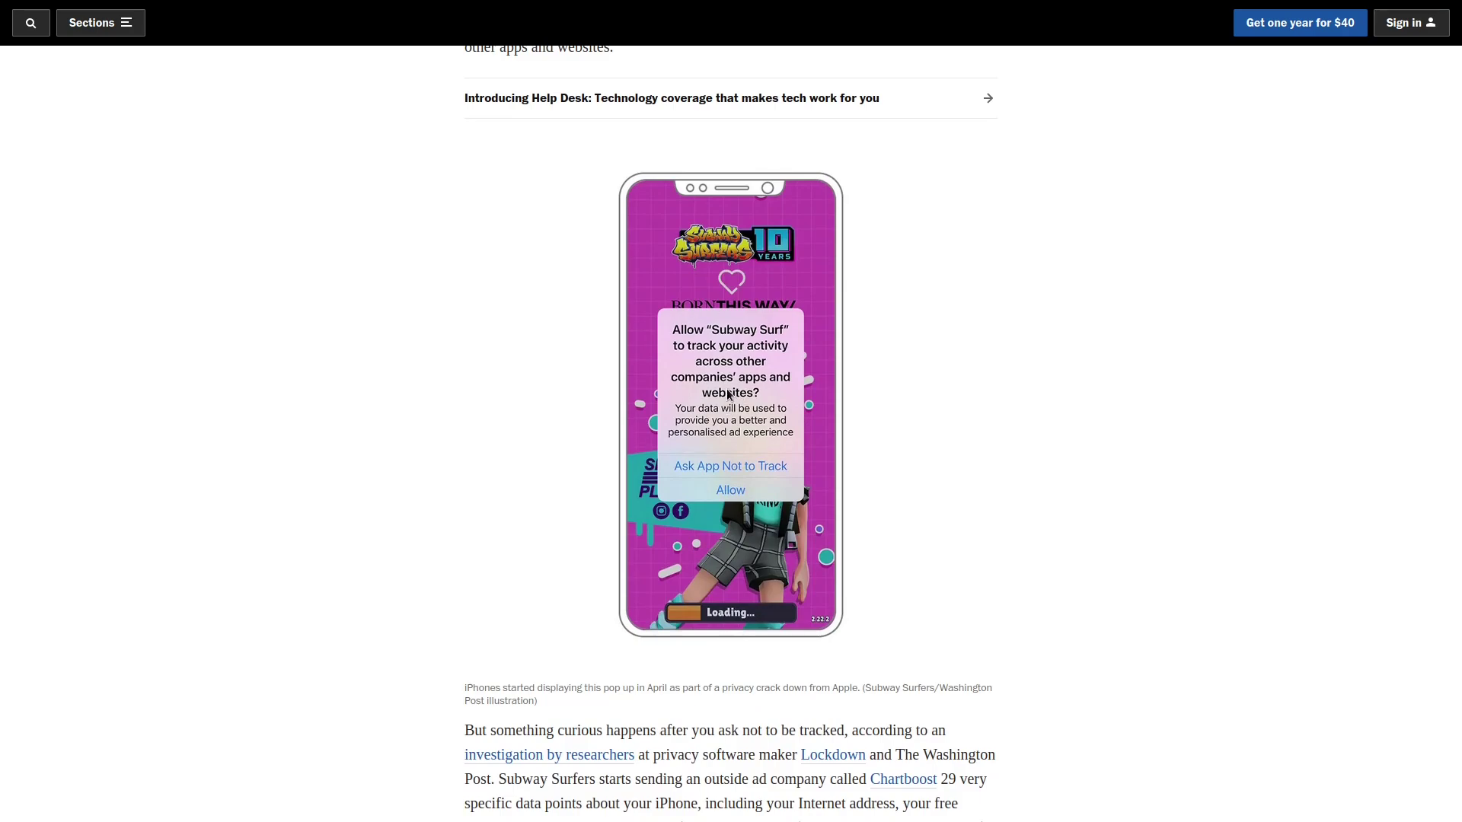
scroll(731, 392, down, 2)
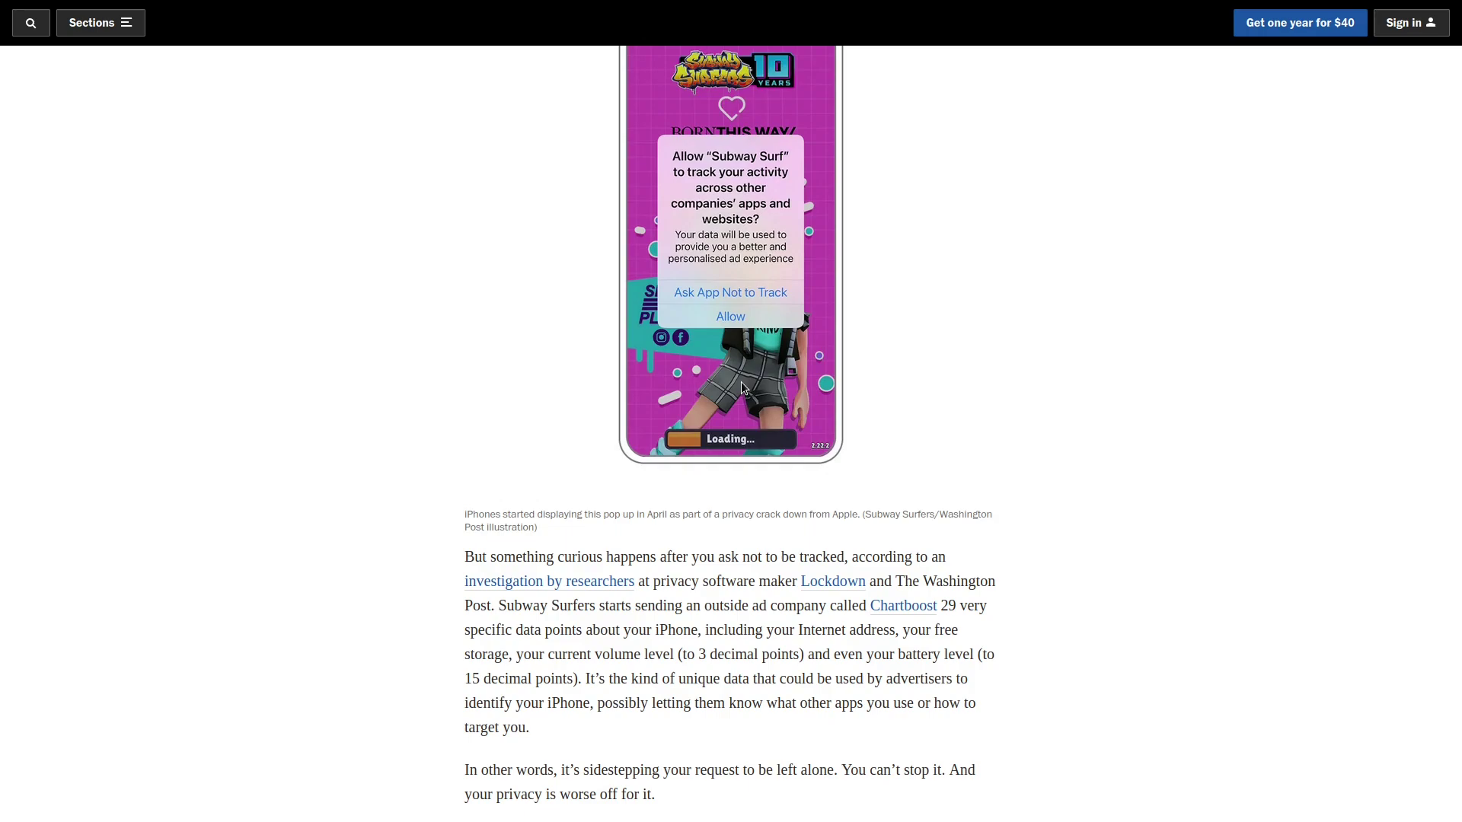
scroll(742, 386, down, 1)
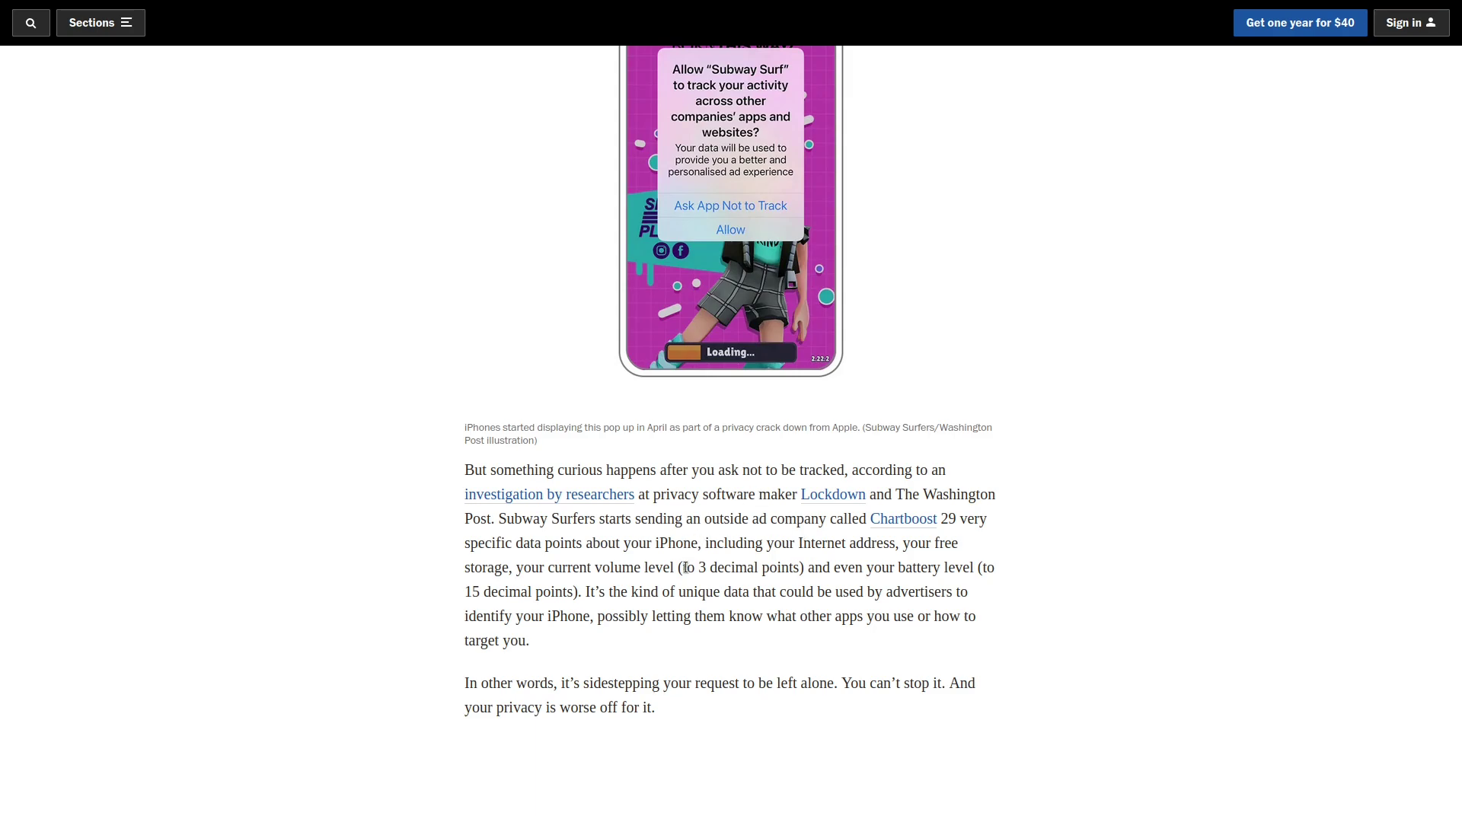
Highlight the '3 decimal points' and '15 decimal points' battery phrases, then clear the highlight
drag(683, 568, 799, 567)
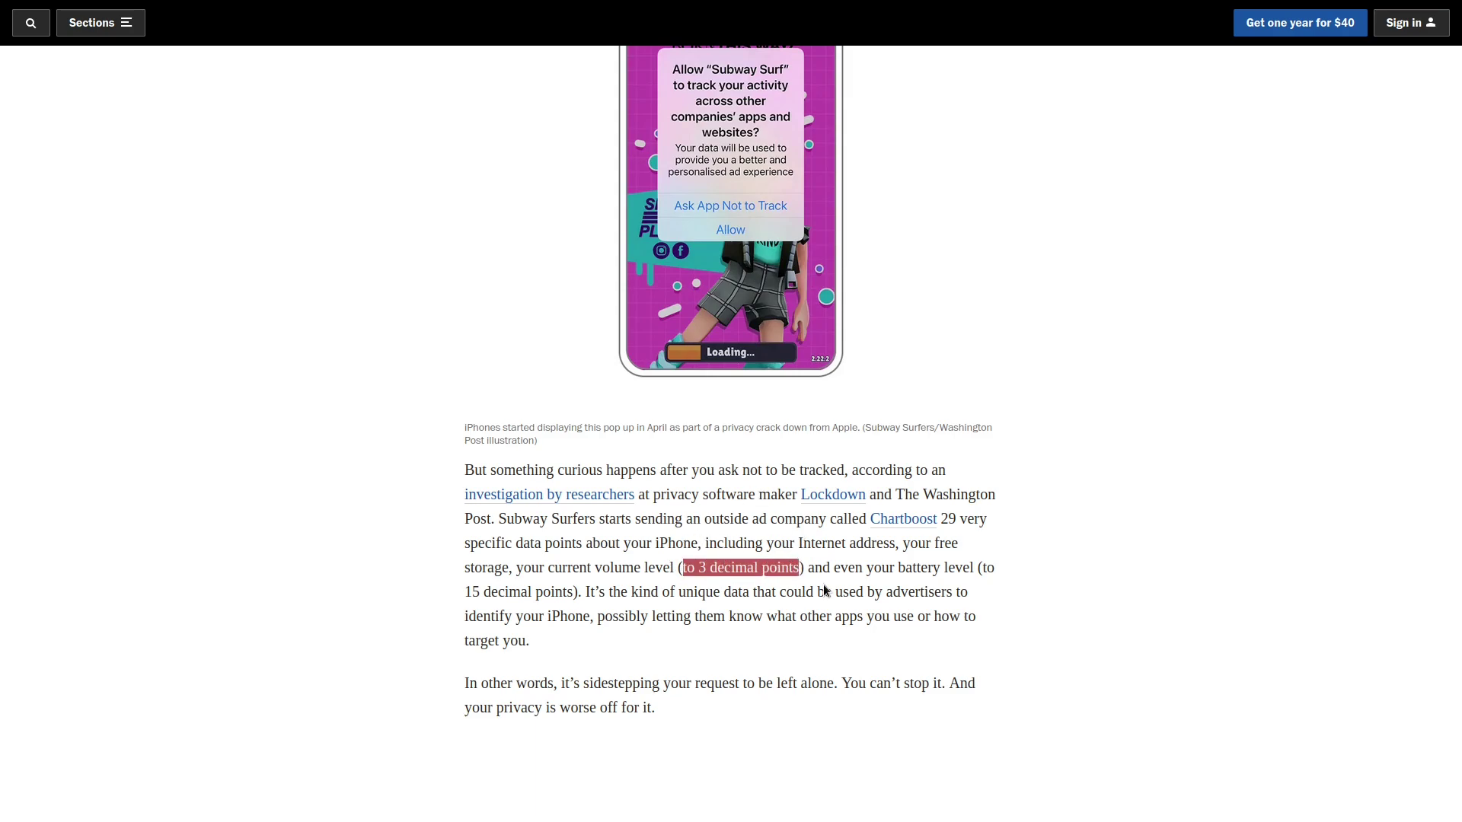
drag(465, 592, 573, 593)
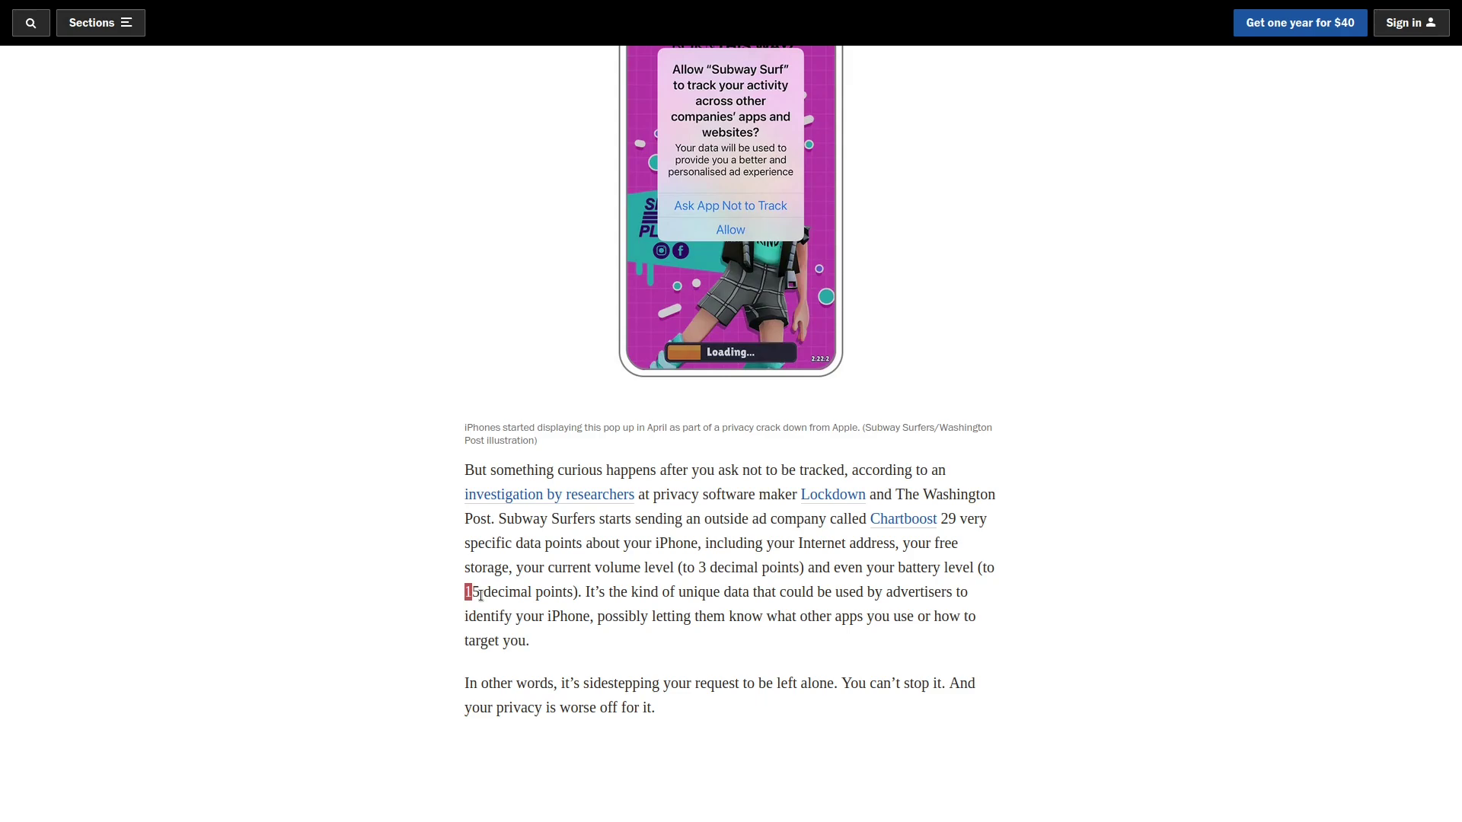
click(556, 590)
scroll(519, 587, up, 3)
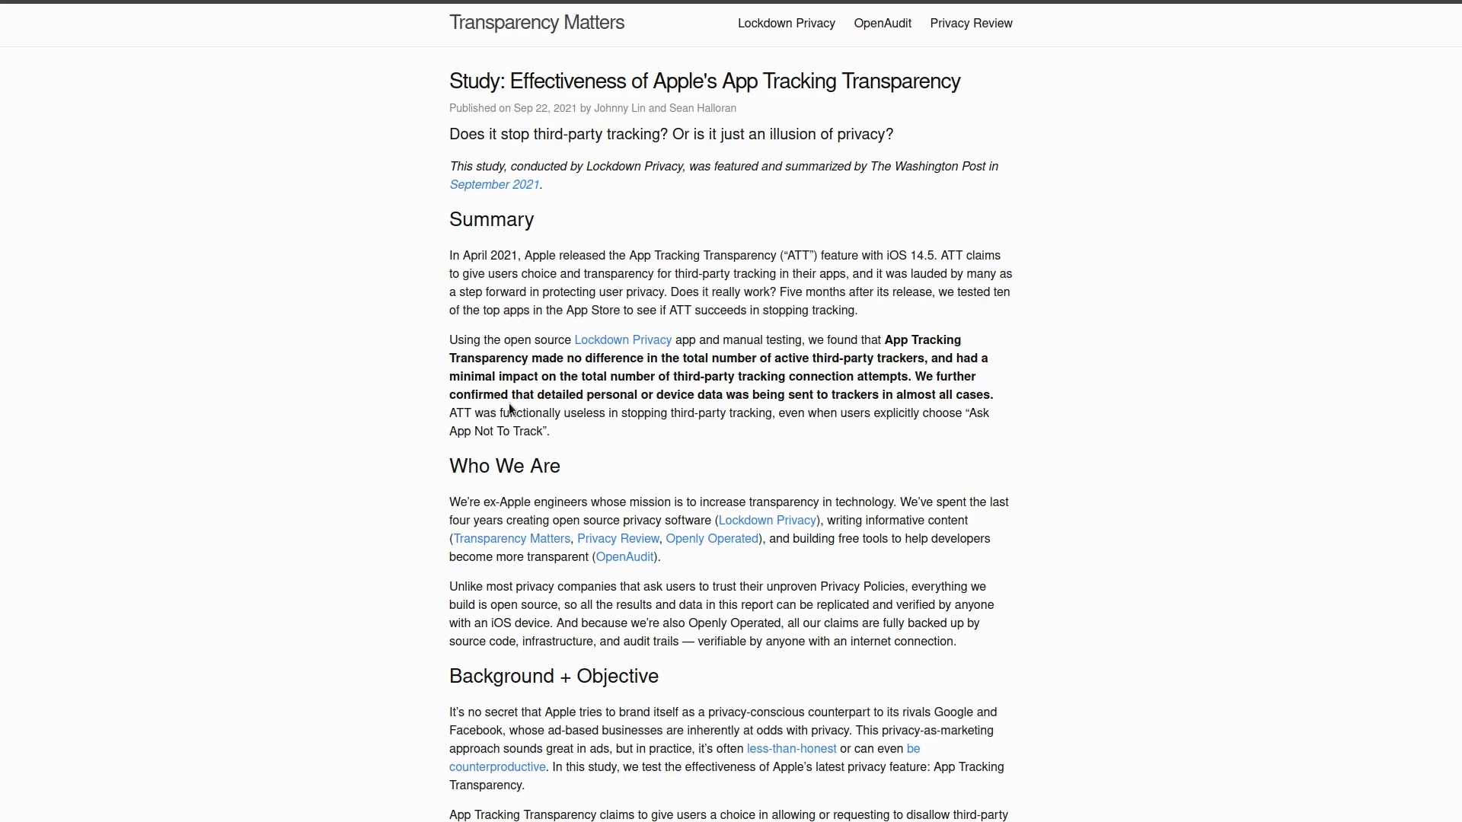
scroll(502, 422, down, 5)
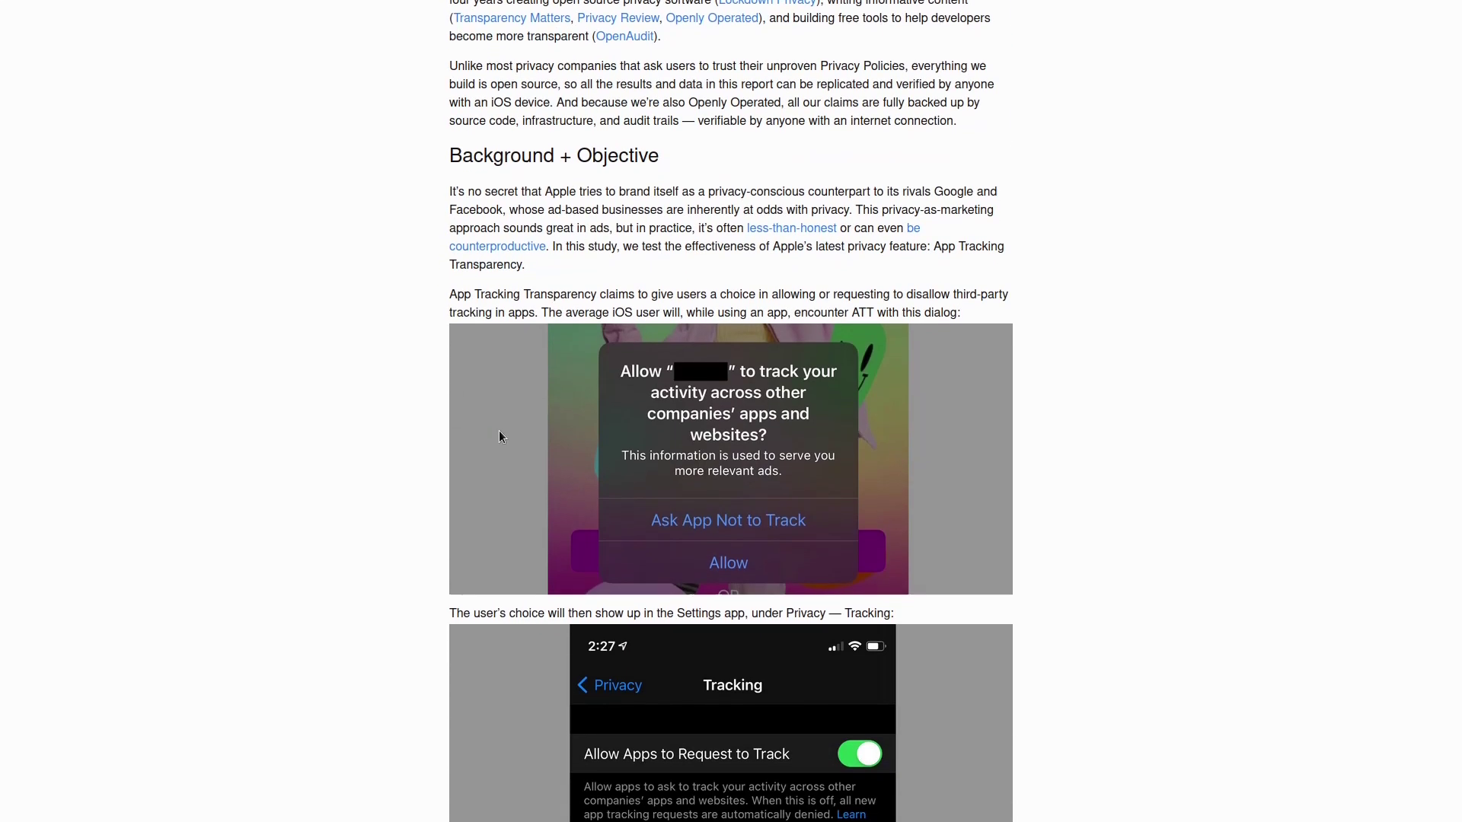
scroll(499, 435, down, 6)
scroll(489, 450, down, 5)
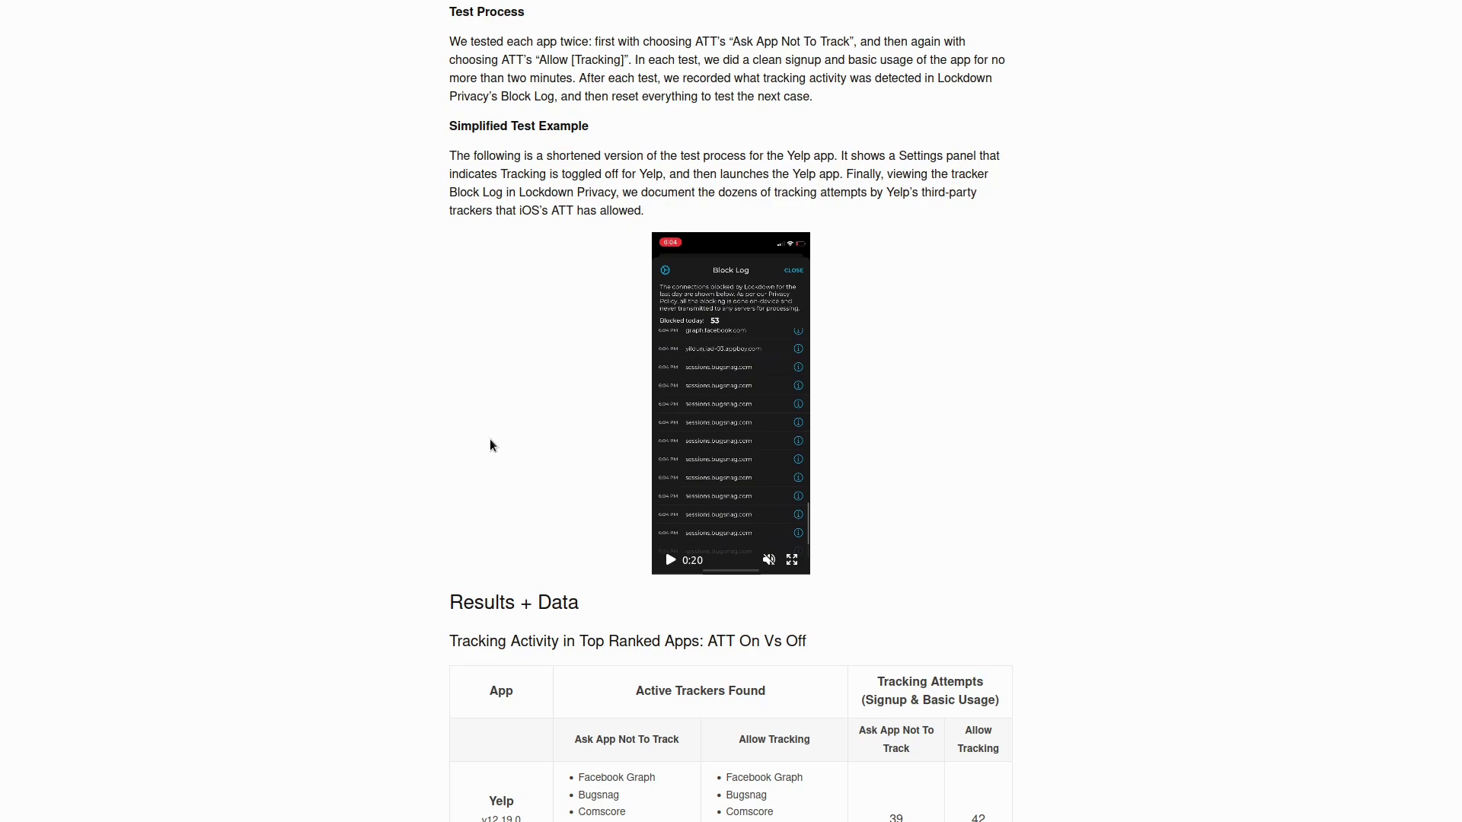
scroll(491, 444, up, 2)
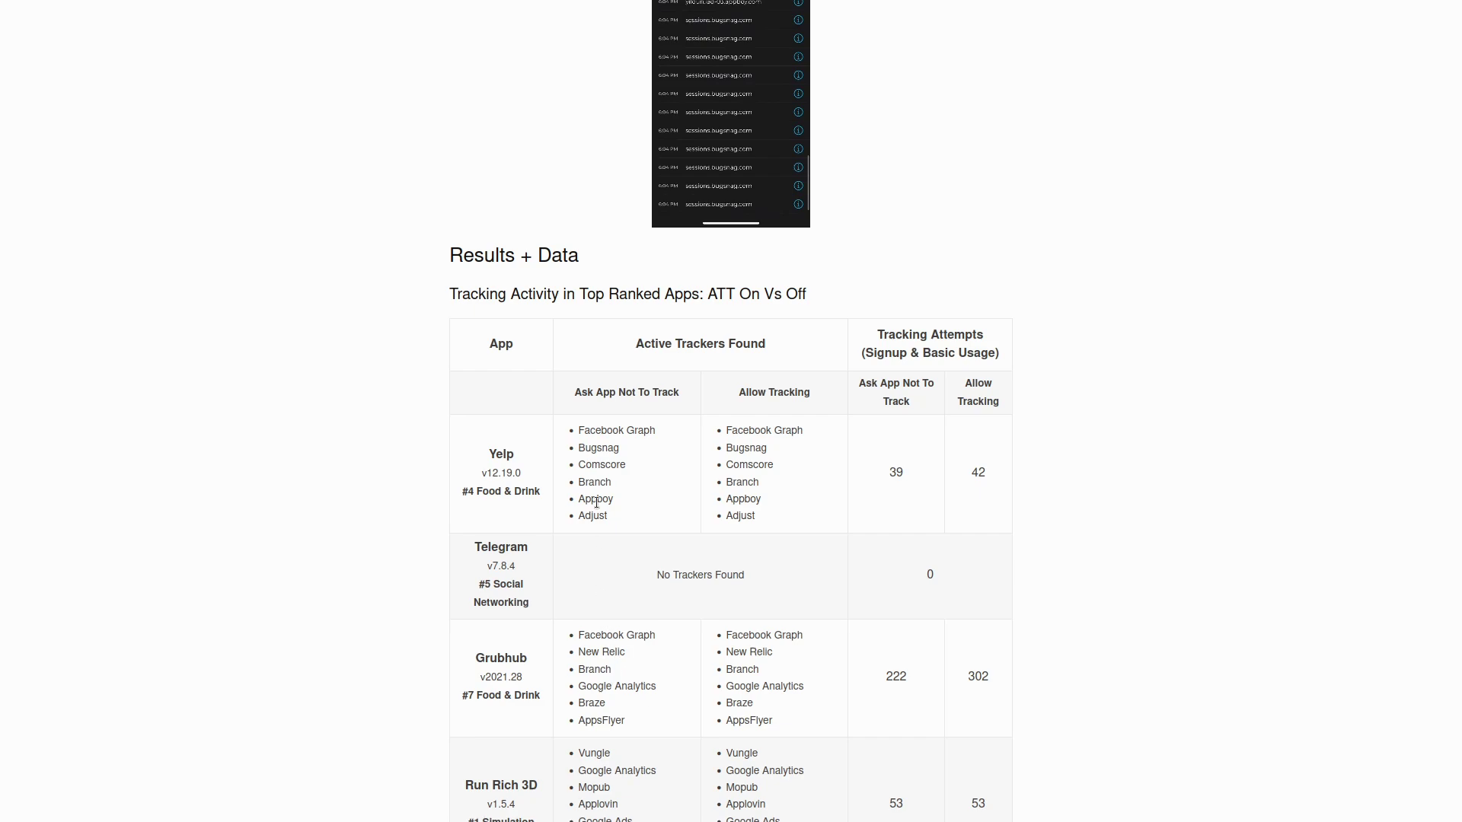
Highlight Yelp's Facebook tracker and Grubhub's 222 and 302 tracking attempts in the table
double_click(600, 430)
click(582, 480)
scroll(924, 473, down, 1)
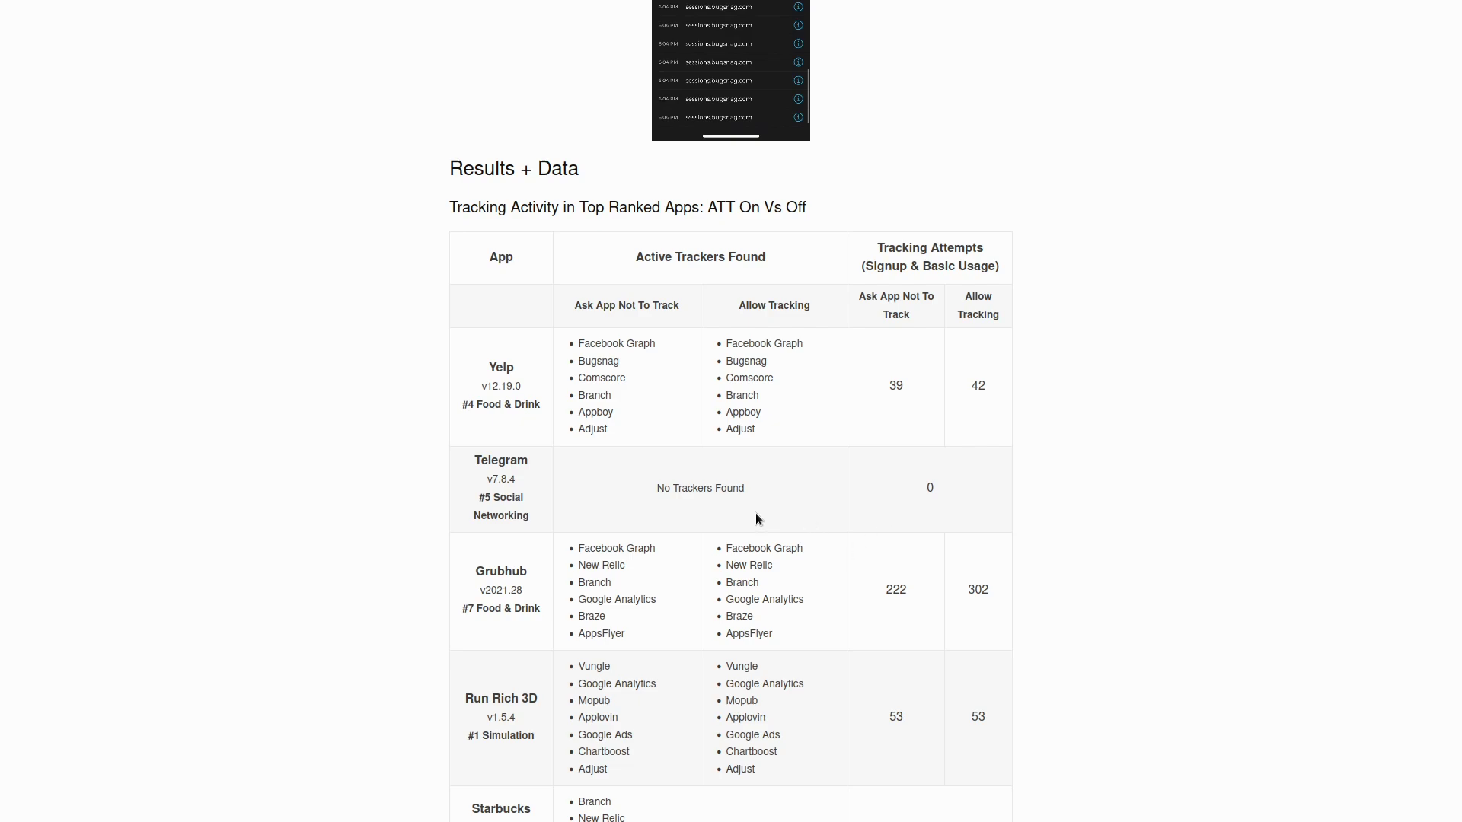
scroll(800, 503, down, 1)
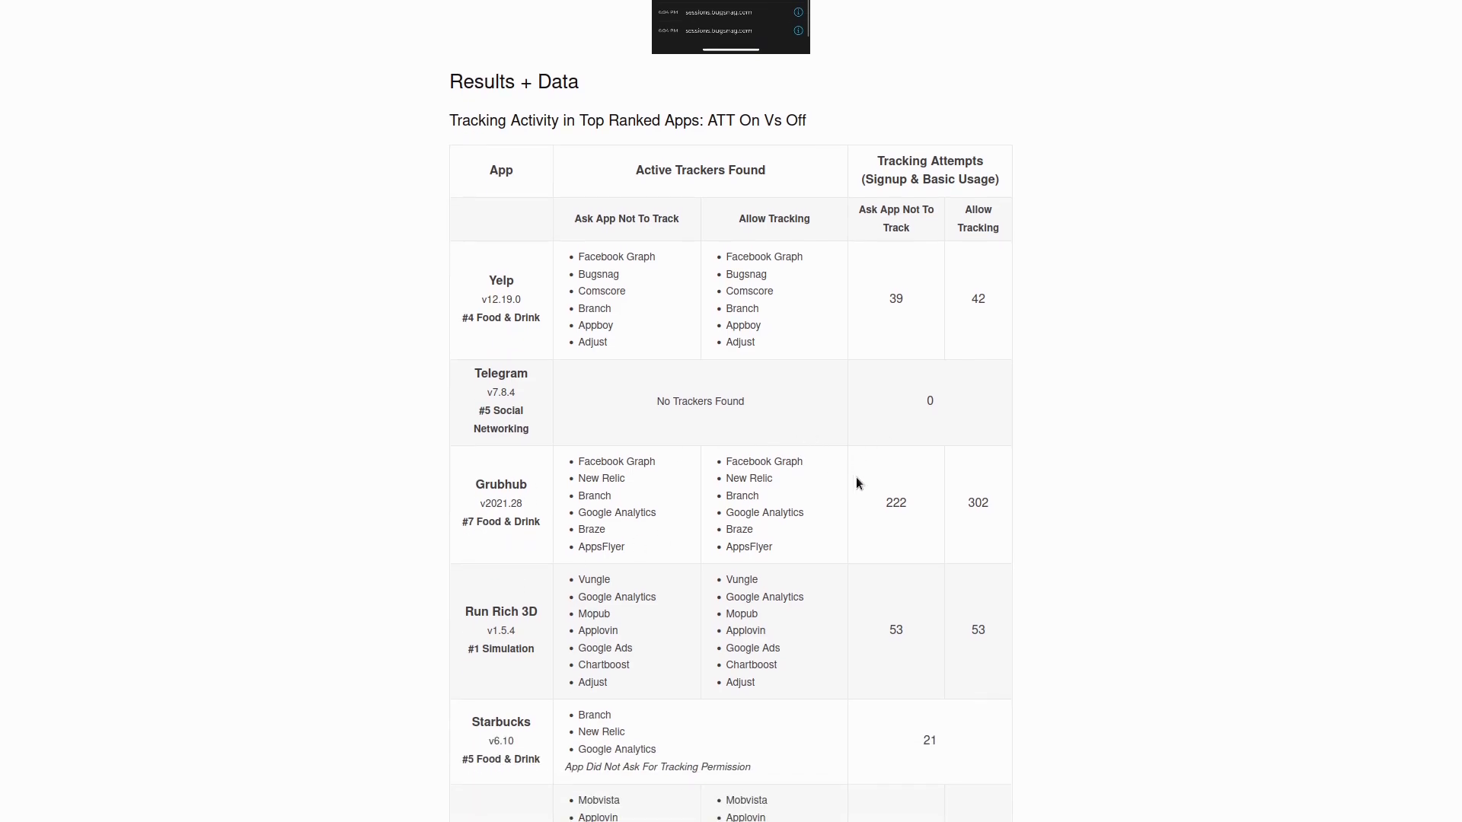
double_click(895, 500)
click(896, 504)
double_click(977, 505)
click(1123, 633)
scroll(1121, 633, down, 1)
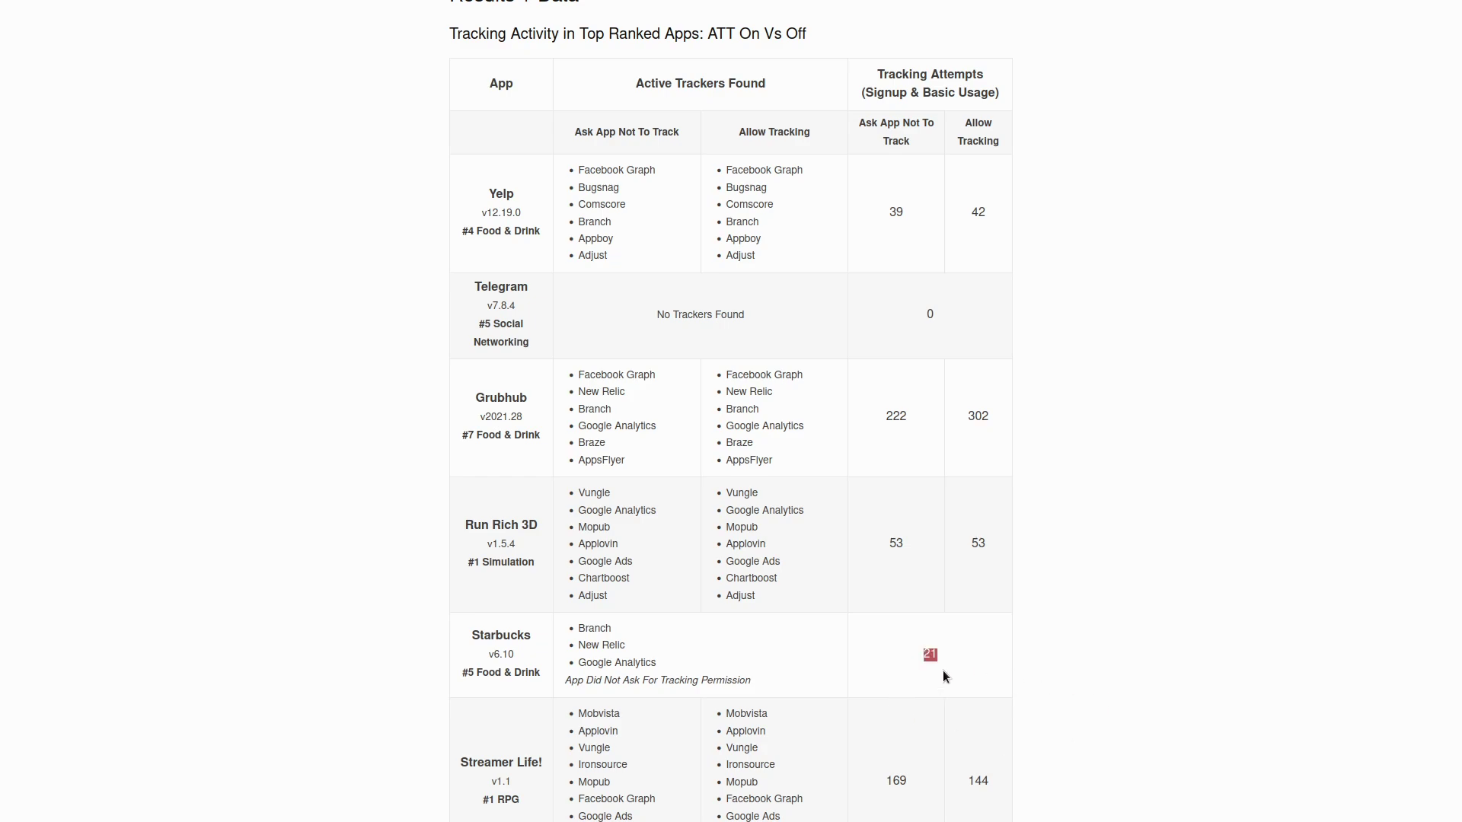
click(933, 664)
scroll(902, 617, down, 4)
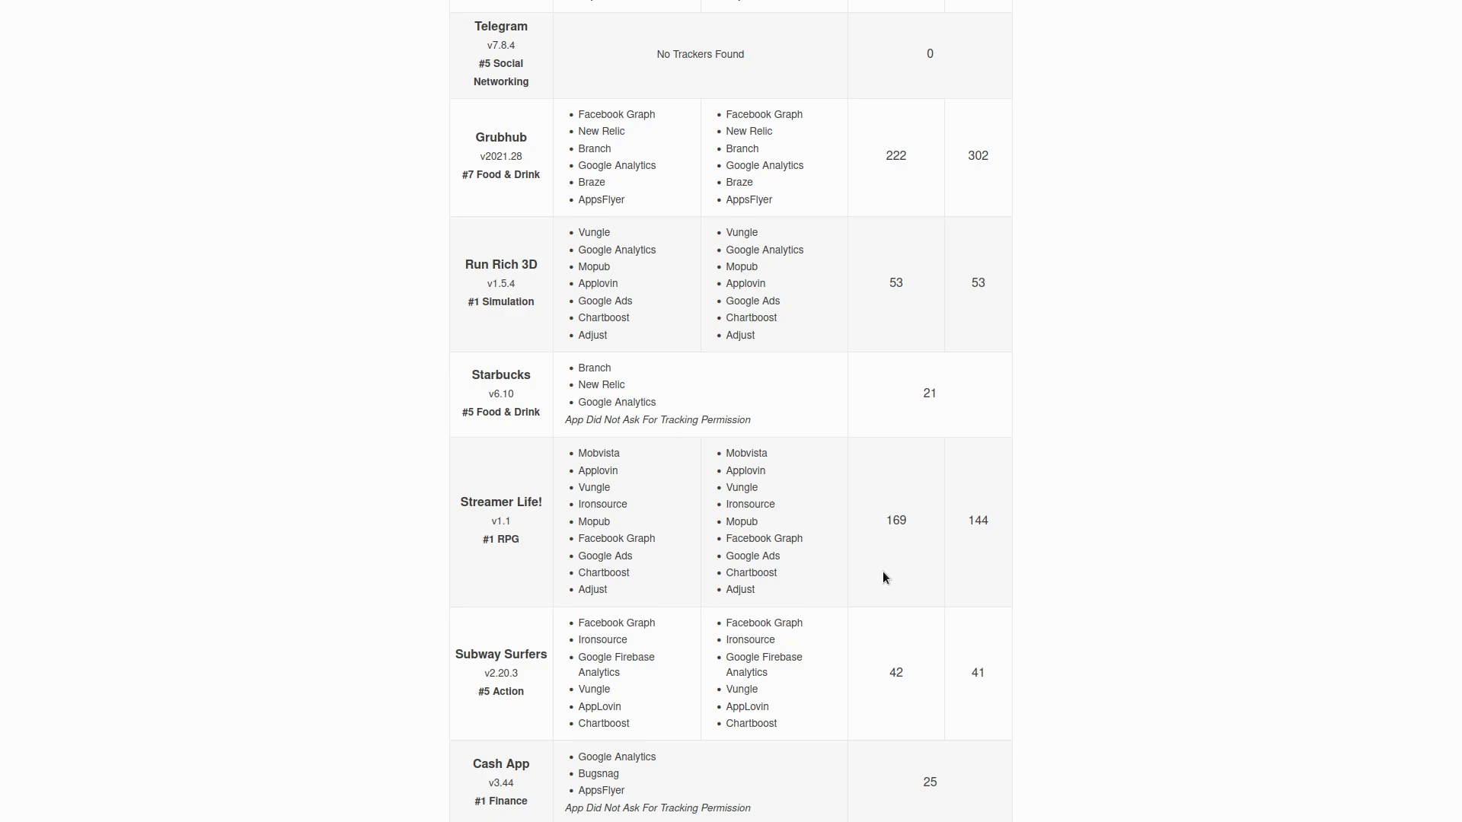
Highlight Streamer Life!'s 169 and 144 attempts and its tracker lists in both columns
double_click(898, 525)
scroll(899, 525, up, 5)
scroll(882, 376, up, 1)
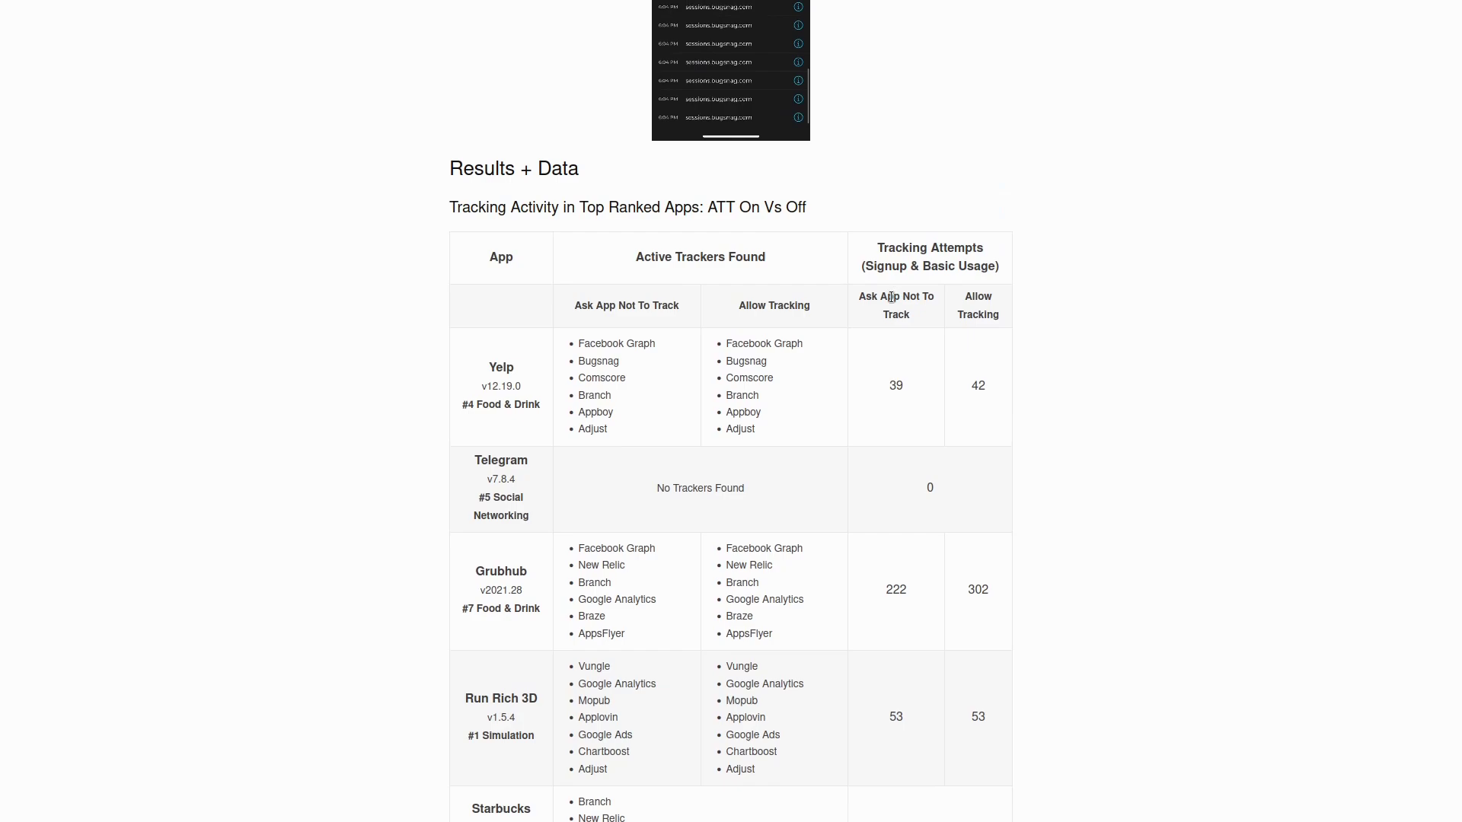
scroll(892, 307, down, 3)
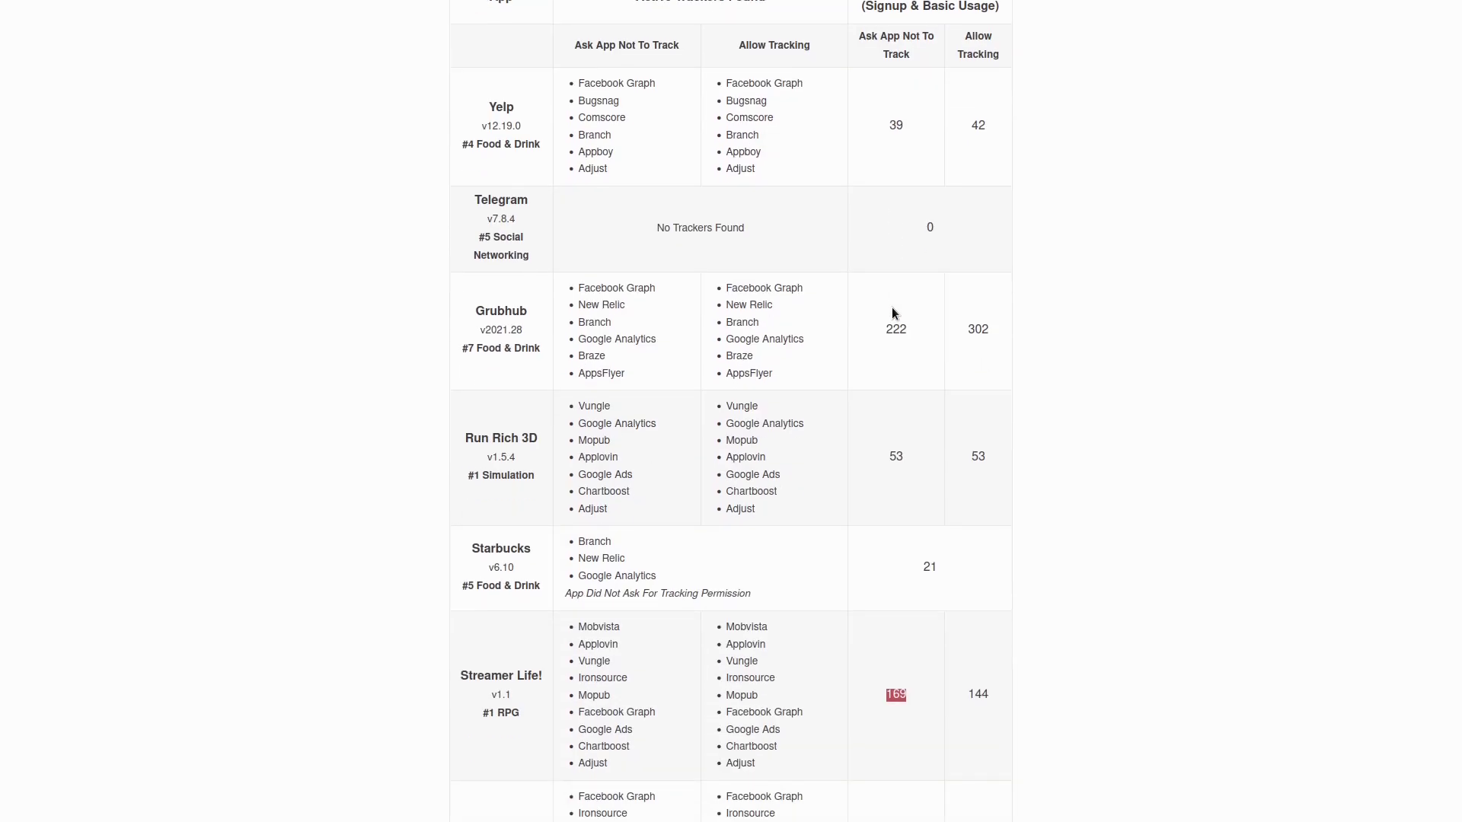
scroll(1032, 545, down, 2)
double_click(979, 521)
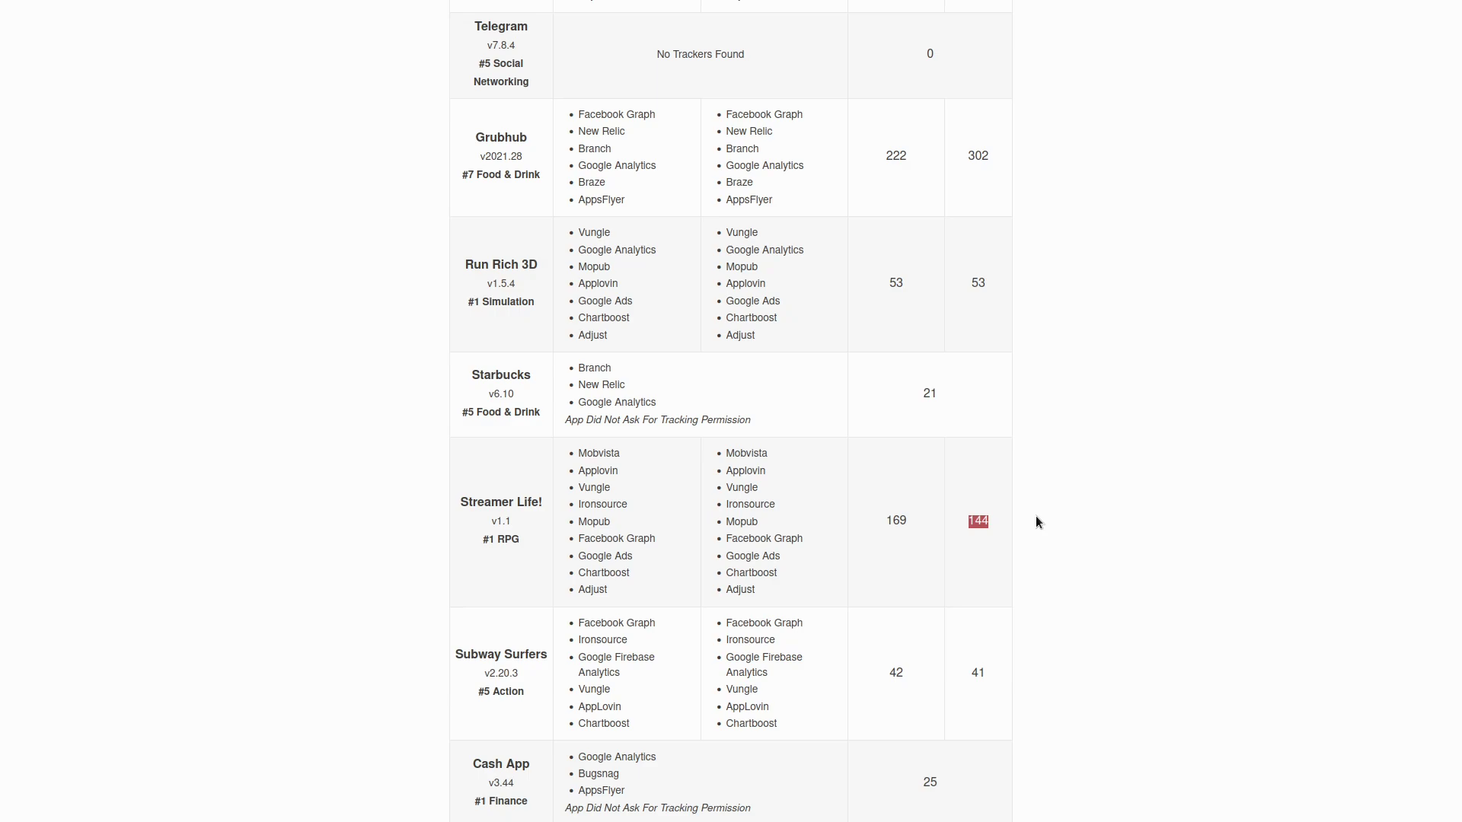
drag(615, 571, 591, 449)
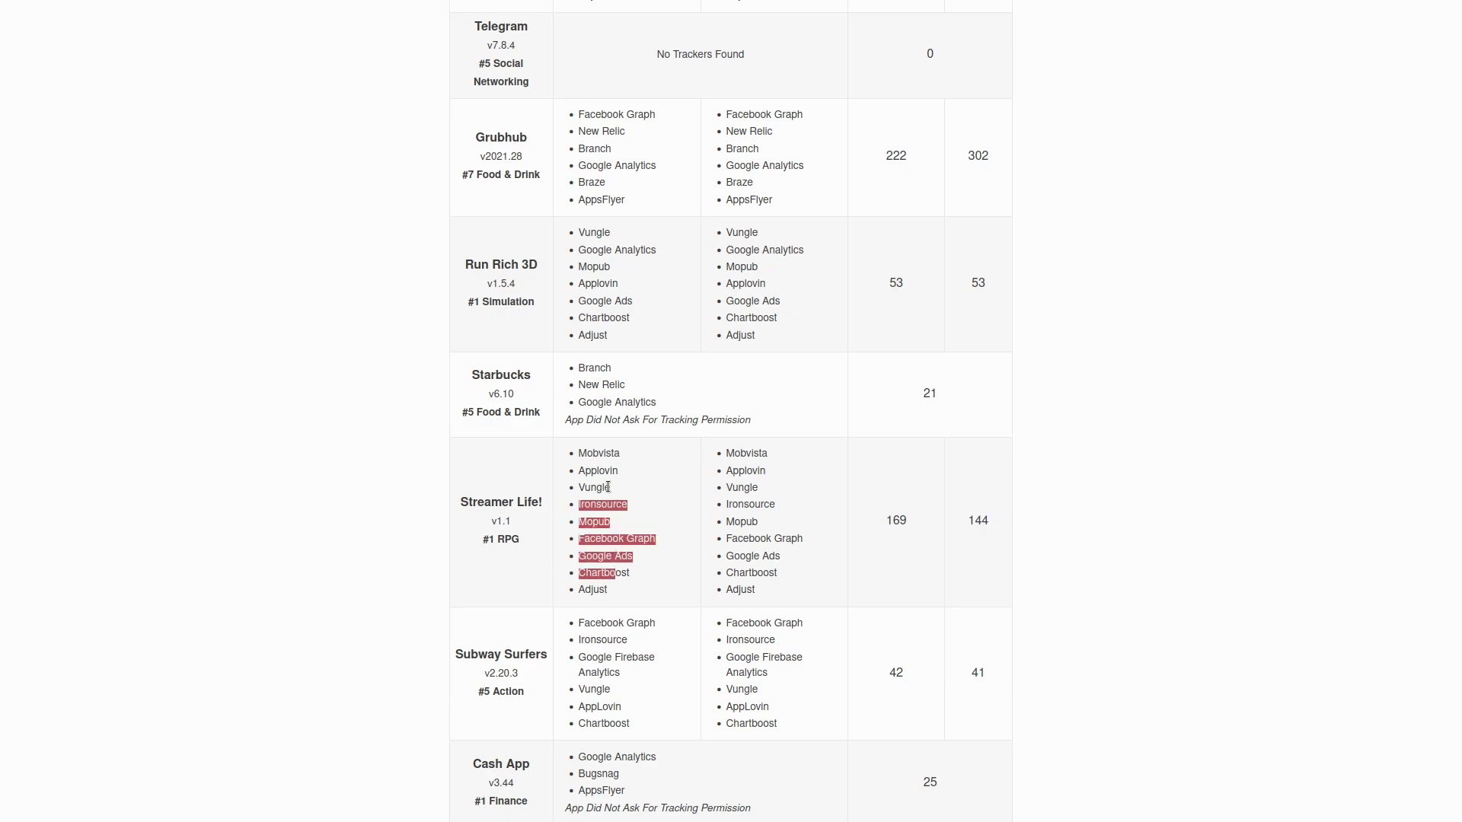
drag(609, 592, 587, 434)
click(585, 434)
drag(756, 591, 719, 448)
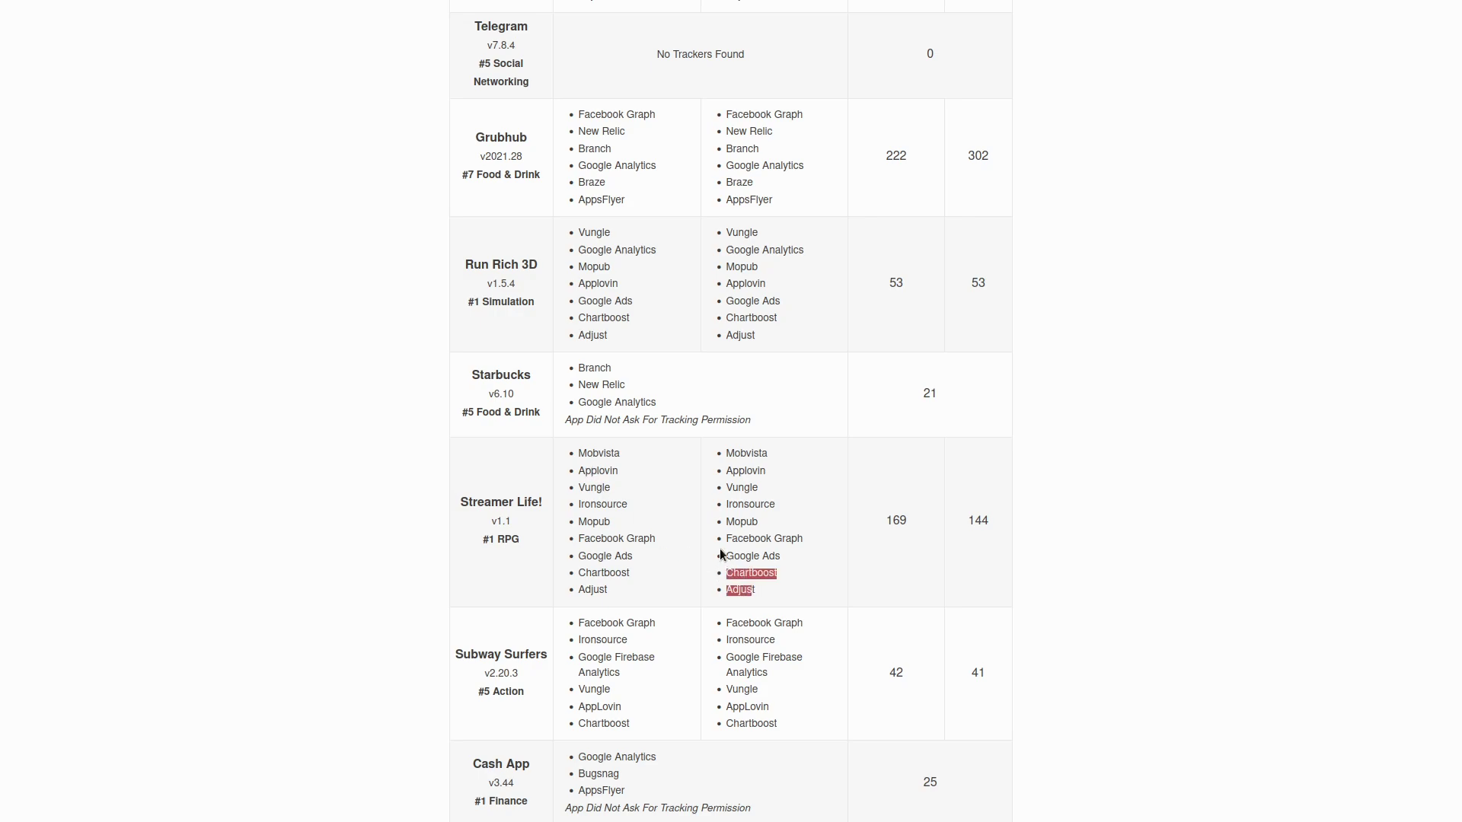
Highlight the 97 fewer attempts, then Streamer Life!'s 169, Subway Surfers' 42 and DoorDash's 170
click(715, 542)
scroll(716, 541, up, 3)
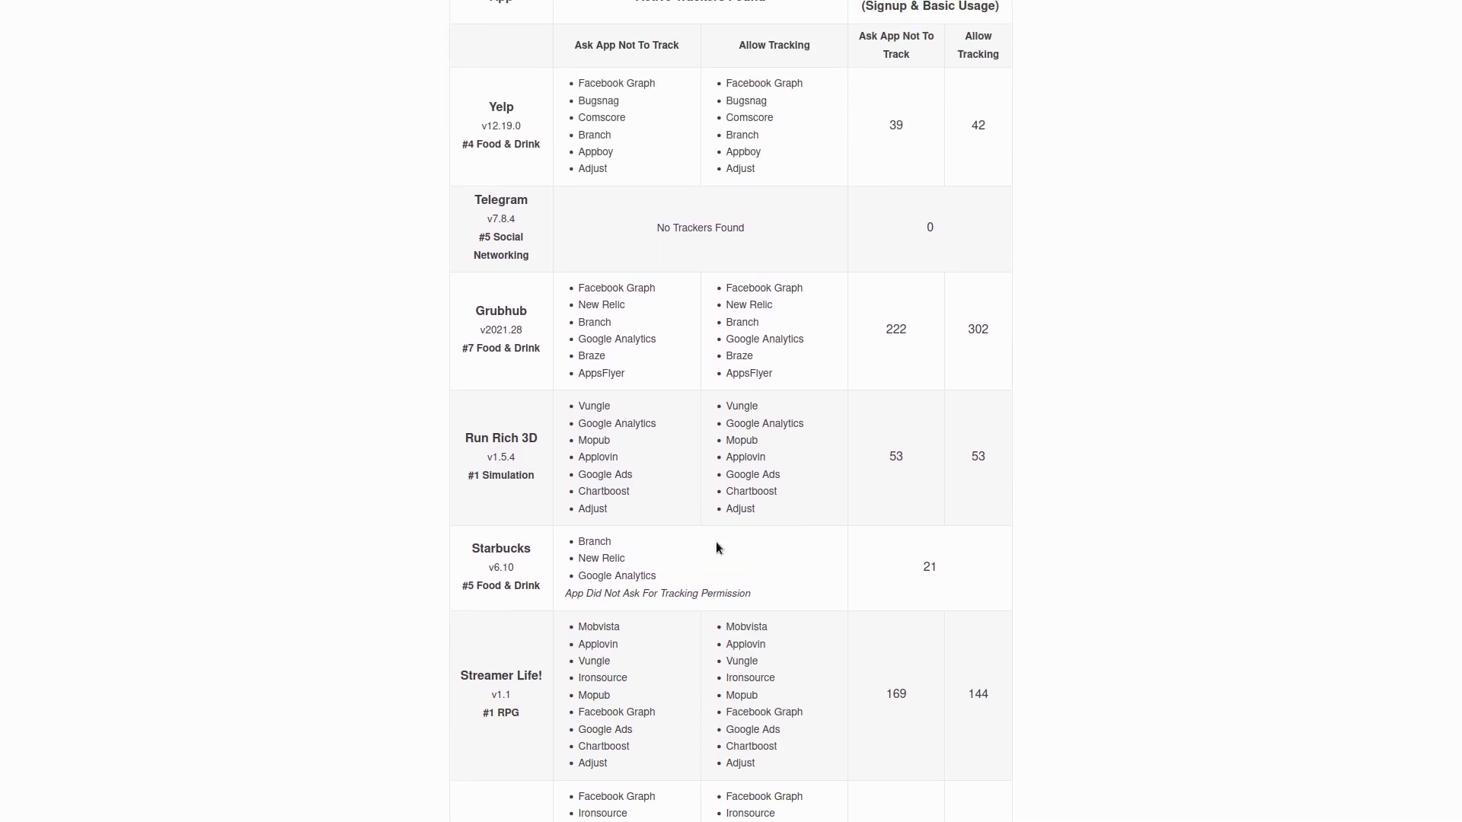
scroll(751, 532, up, 3)
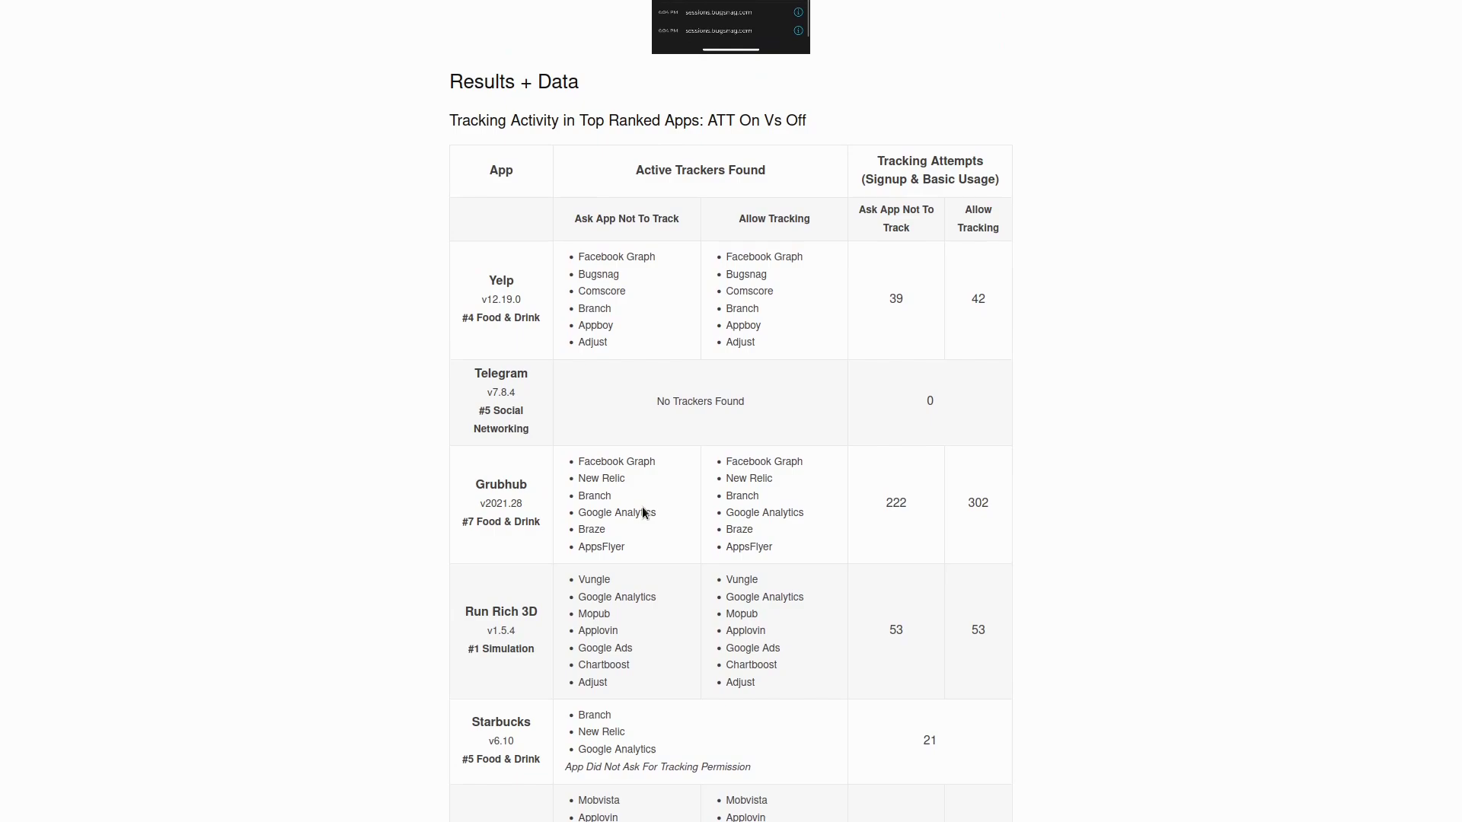
scroll(626, 484, up, 4)
scroll(764, 523, down, 3)
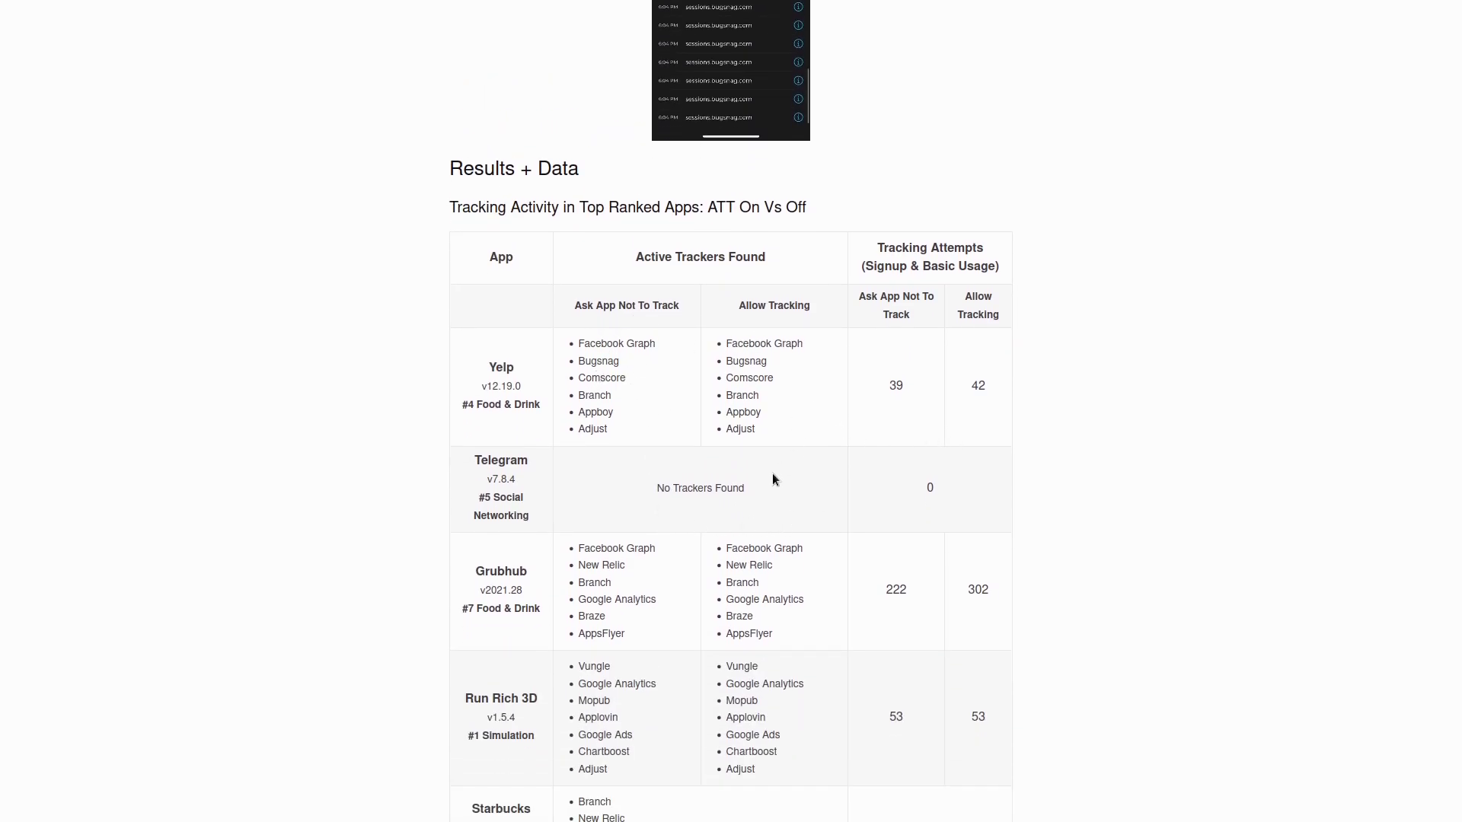
scroll(654, 424, down, 3)
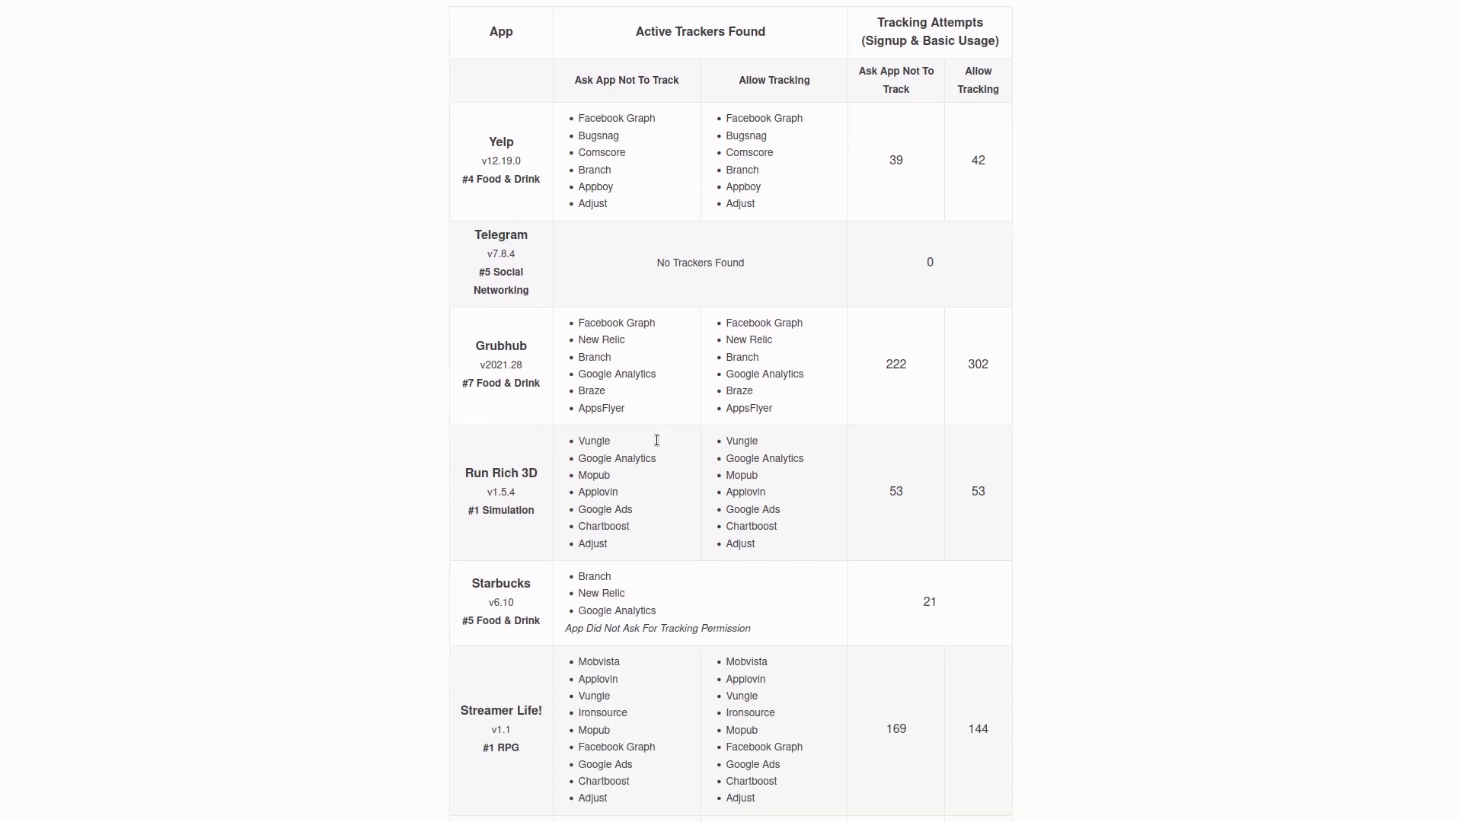
scroll(659, 440, down, 3)
scroll(660, 438, down, 3)
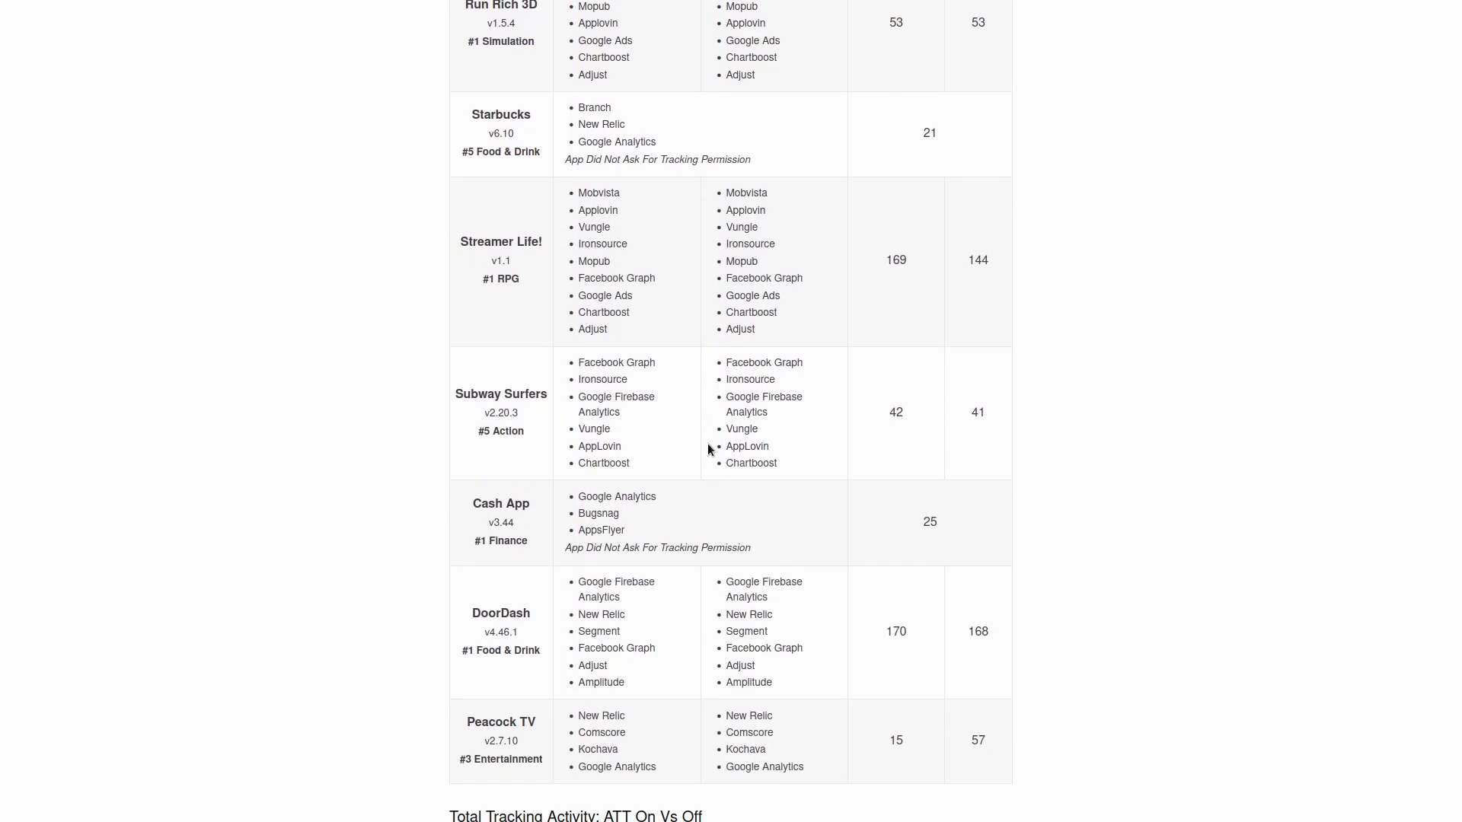
scroll(715, 447, down, 5)
scroll(1242, 343, up, 2)
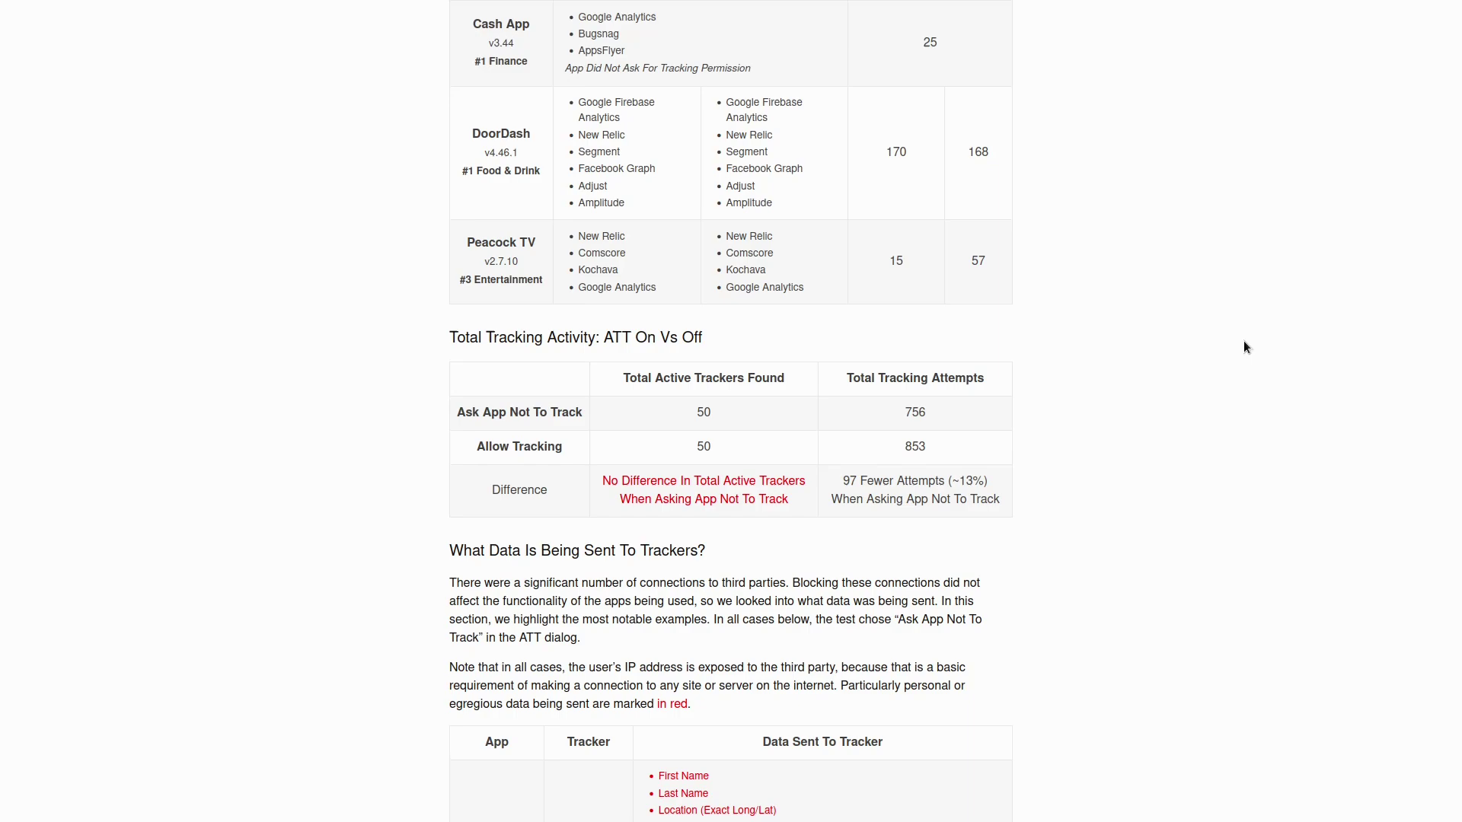
scroll(1188, 403, down, 1)
scroll(1190, 406, down, 1)
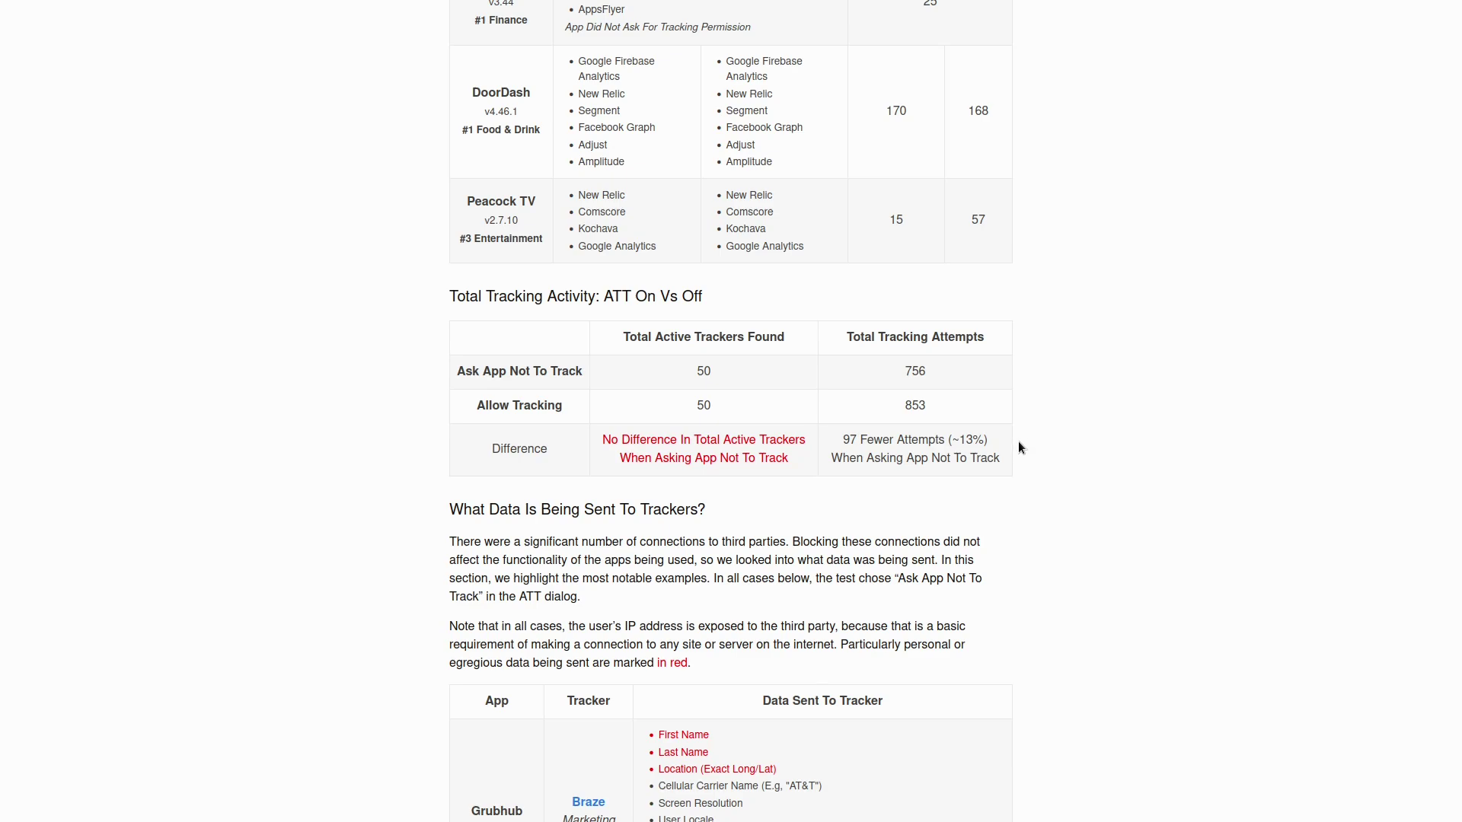
double_click(849, 440)
click(1031, 501)
scroll(1019, 467, up, 3)
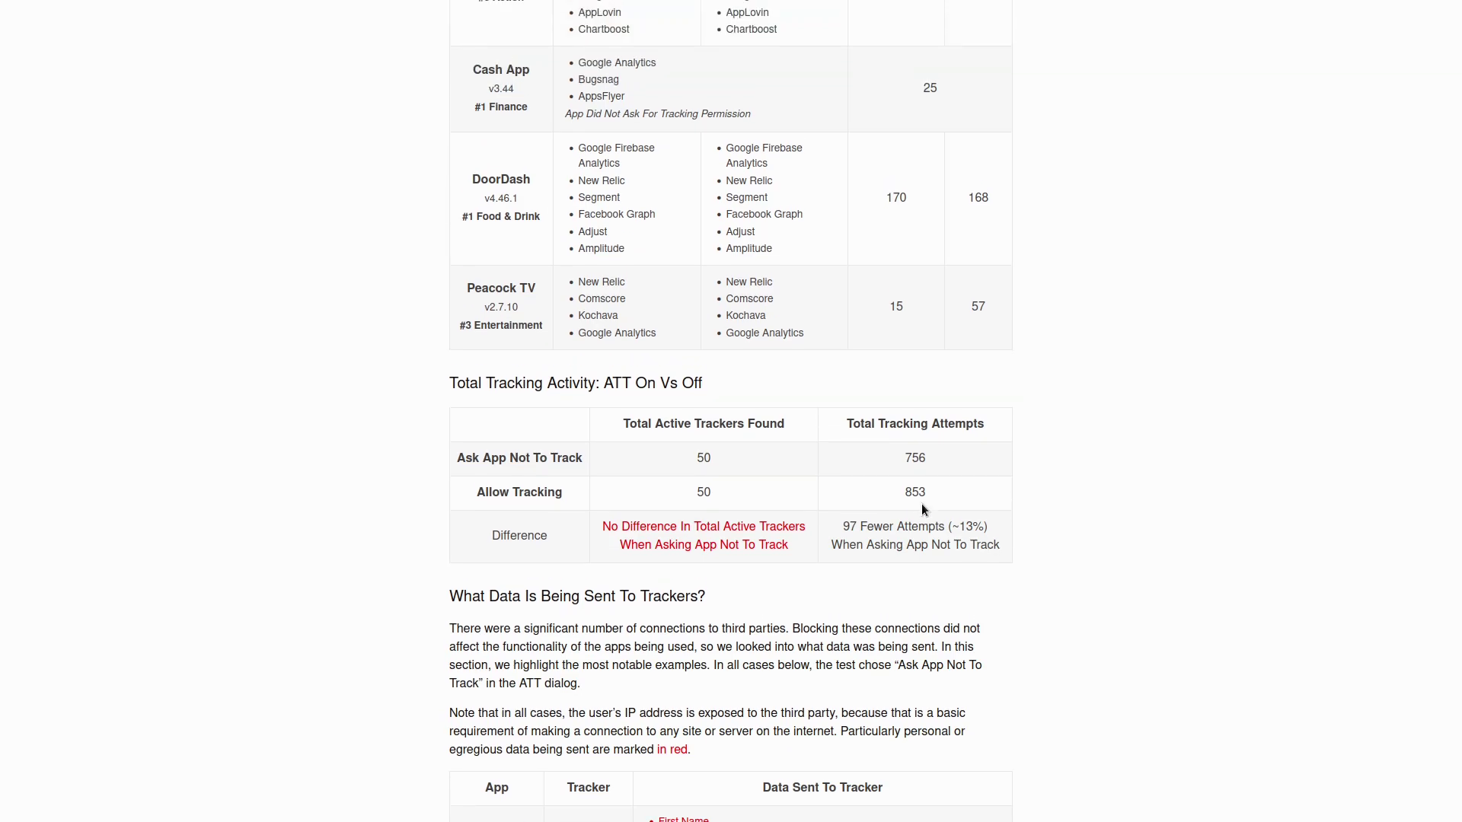
scroll(951, 555, up, 8)
scroll(950, 562, up, 5)
scroll(946, 565, down, 1)
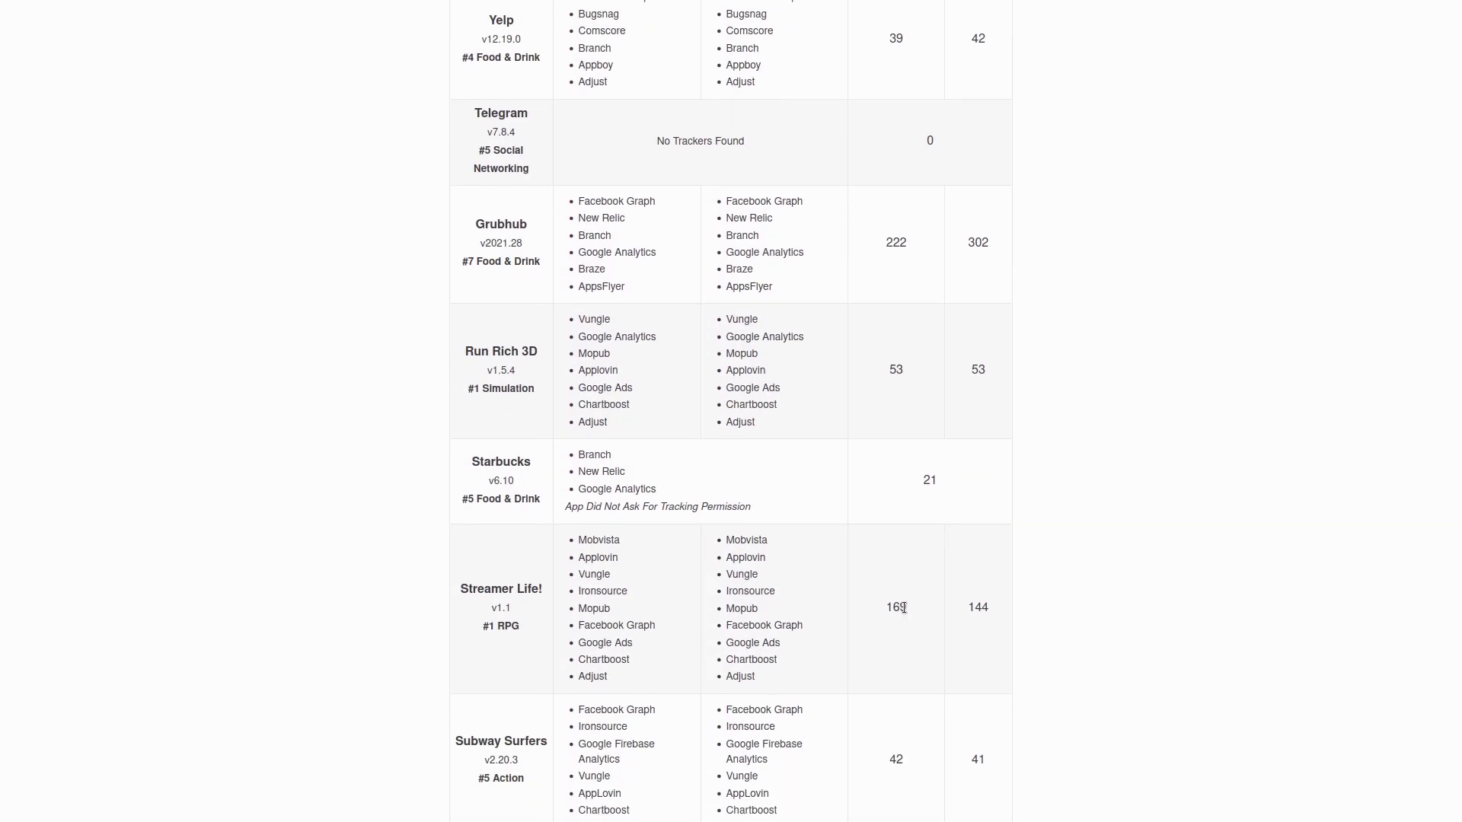
double_click(903, 607)
scroll(982, 581, down, 2)
double_click(897, 586)
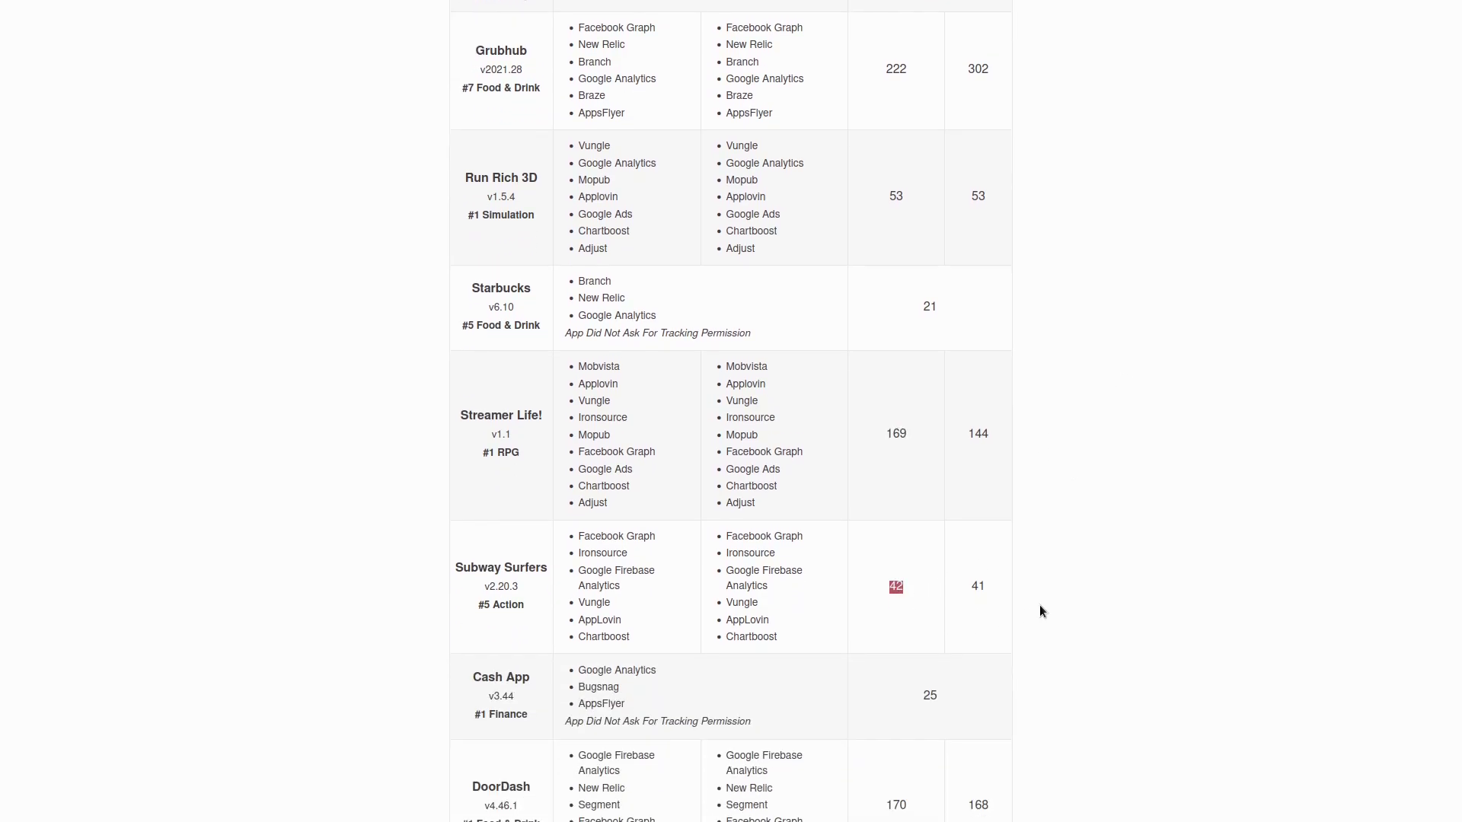
scroll(1025, 565, down, 2)
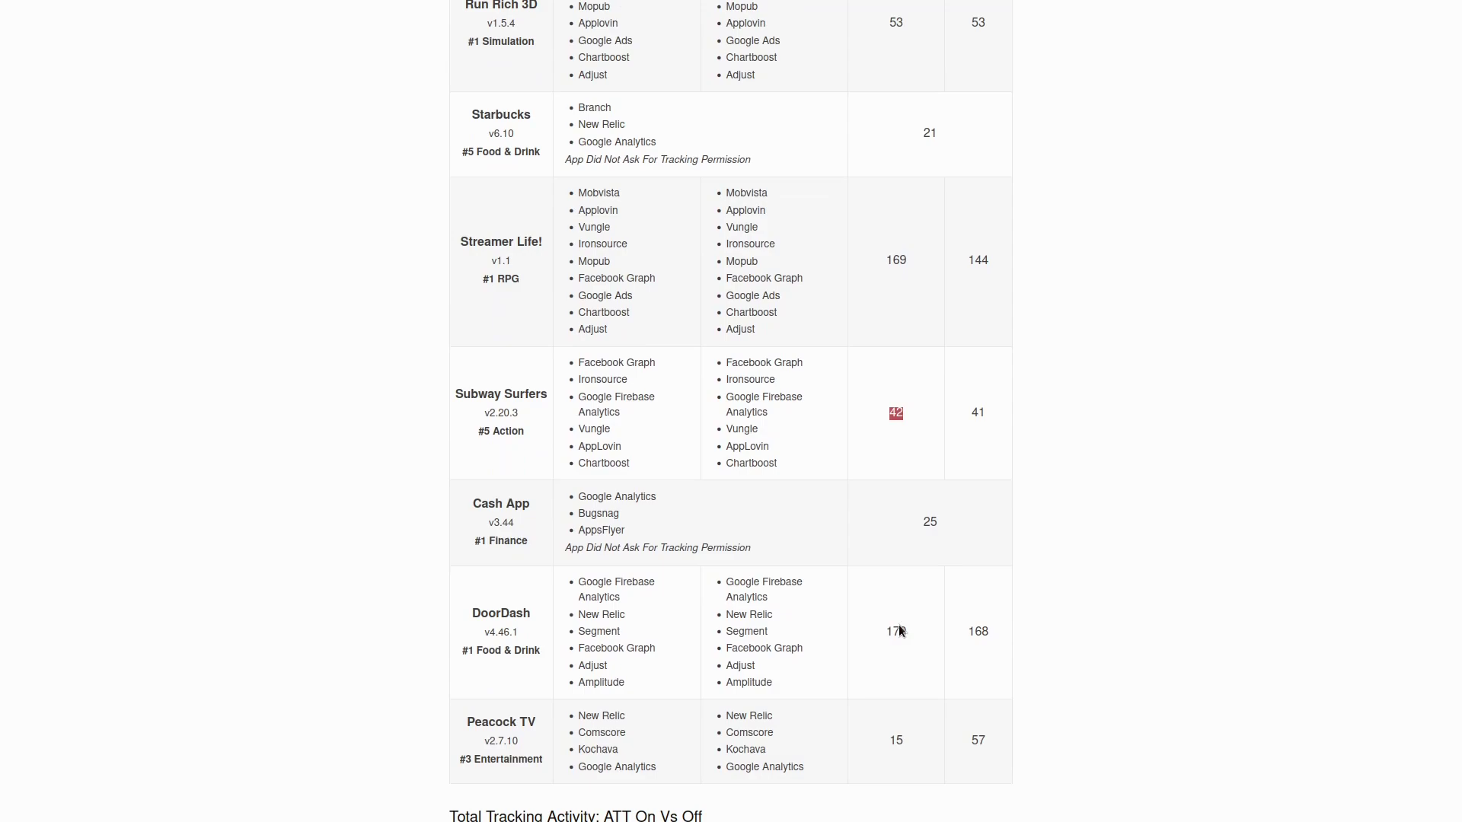
double_click(902, 638)
scroll(1085, 548, down, 10)
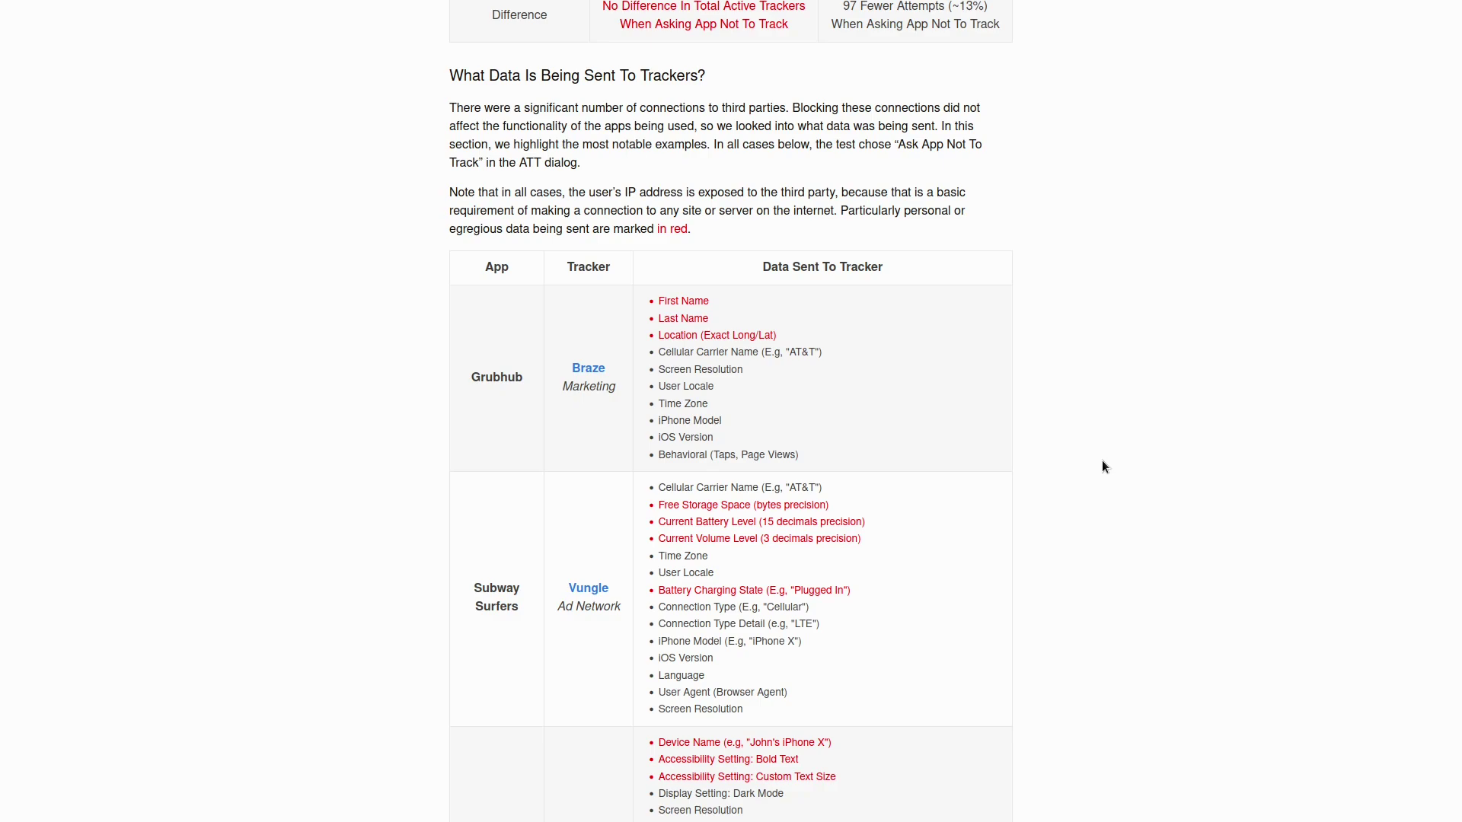
scroll(1066, 468, up, 1)
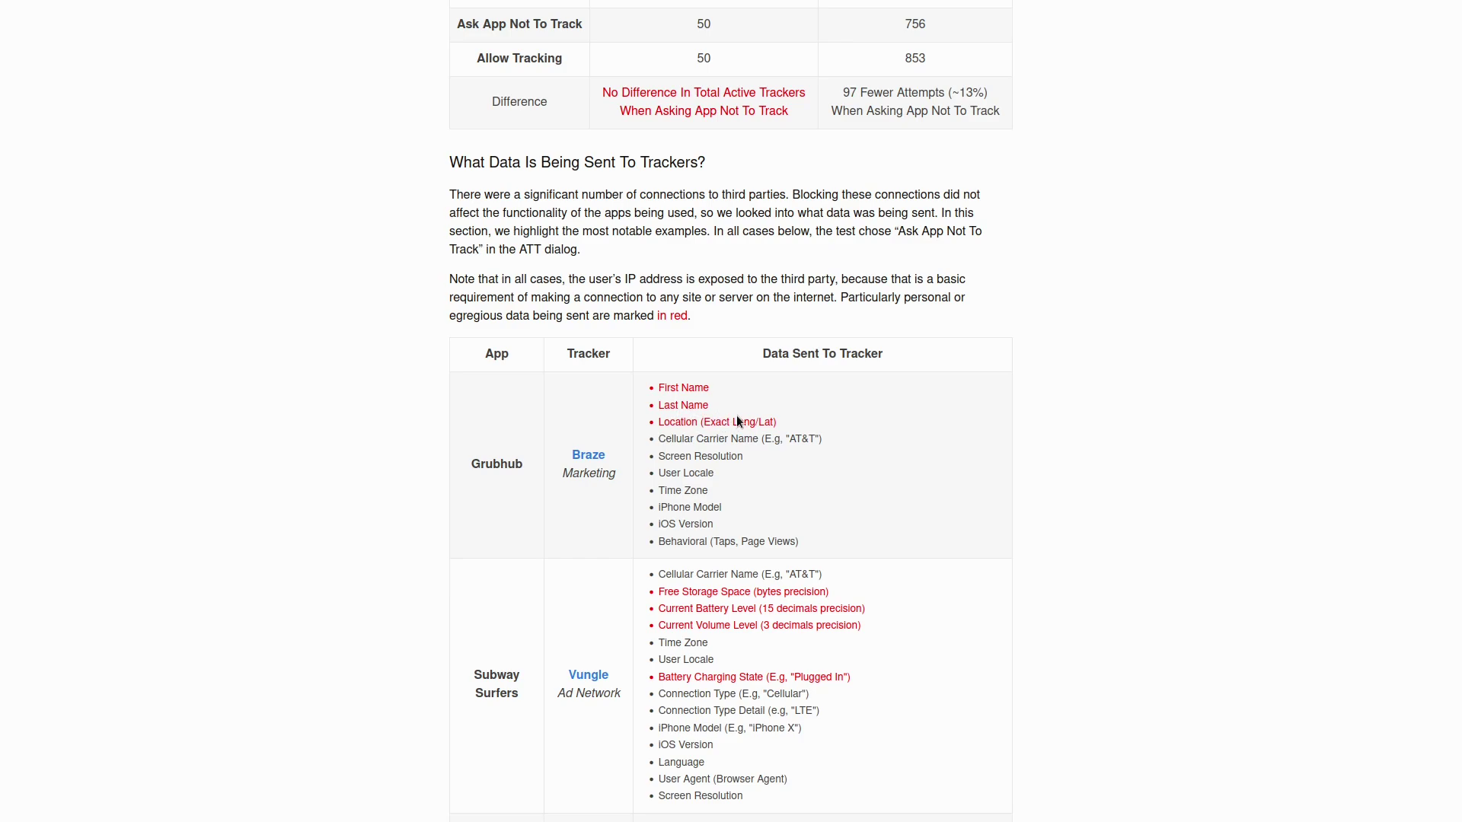
scroll(707, 421, down, 5)
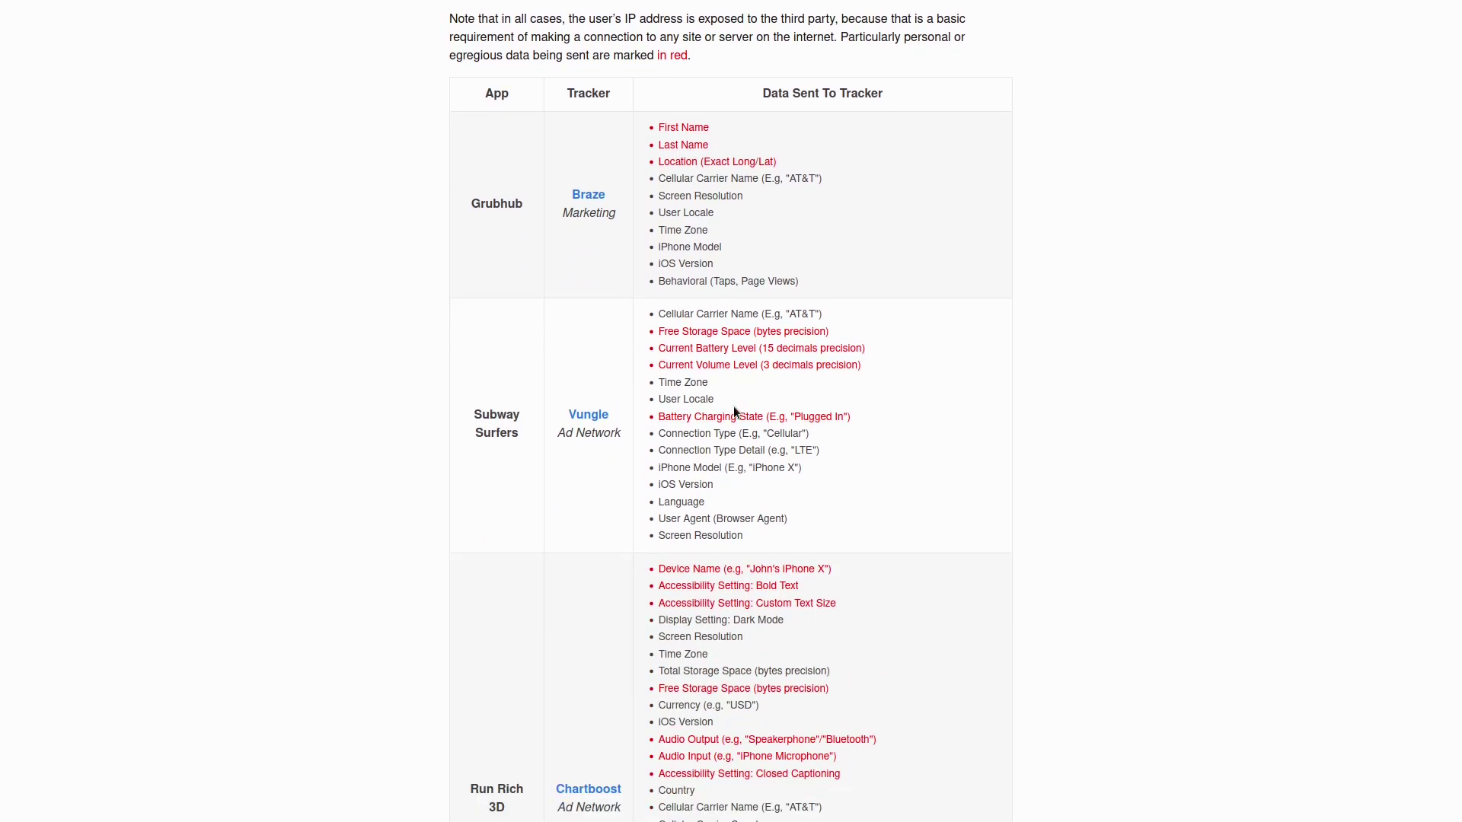
scroll(716, 418, up, 2)
scroll(708, 491, up, 2)
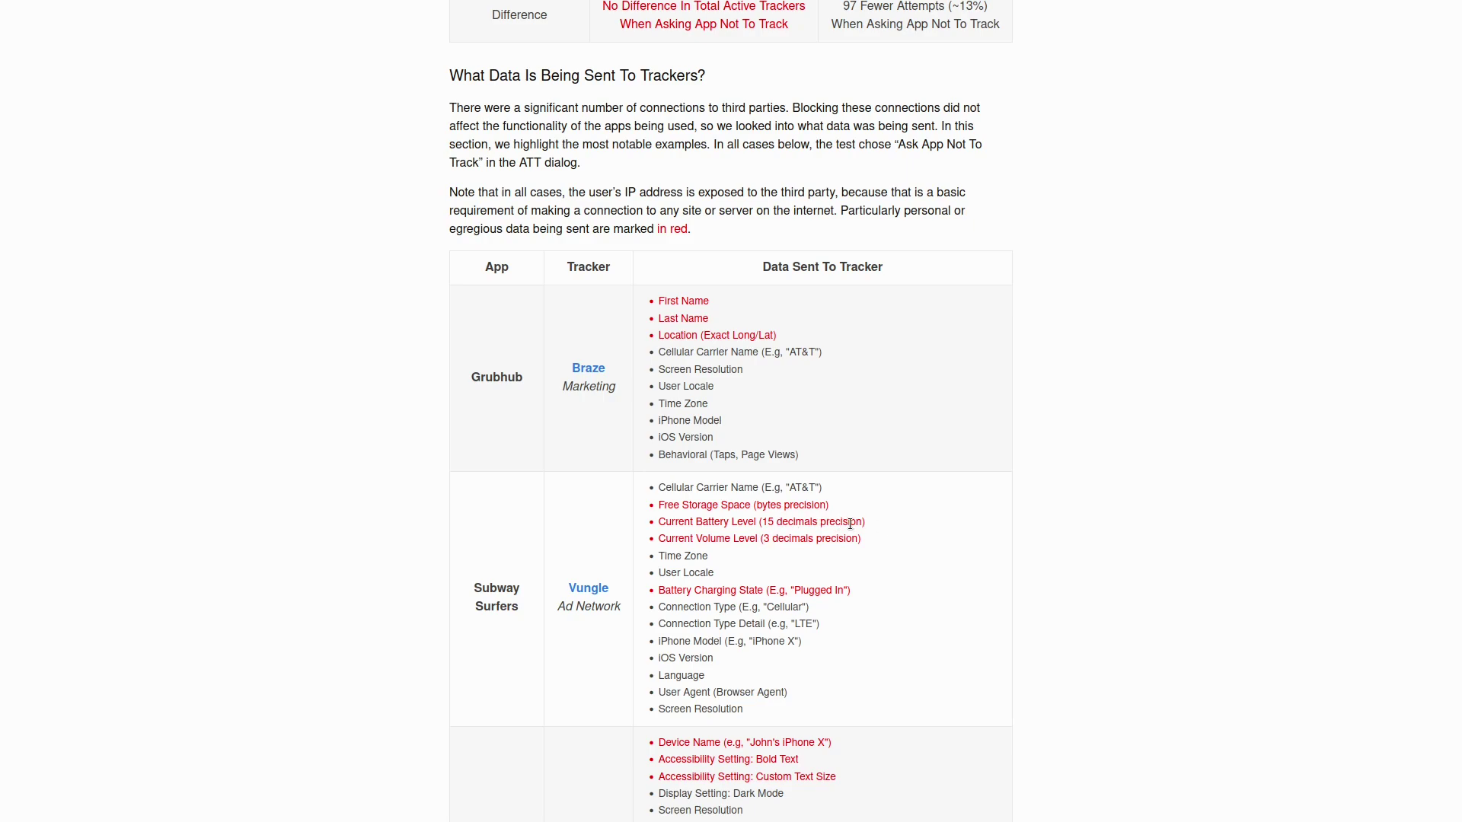
Highlight 'bytes' in the storage space item and '3 decimals precision' for volume level
double_click(765, 505)
click(834, 510)
drag(764, 538, 855, 536)
click(846, 539)
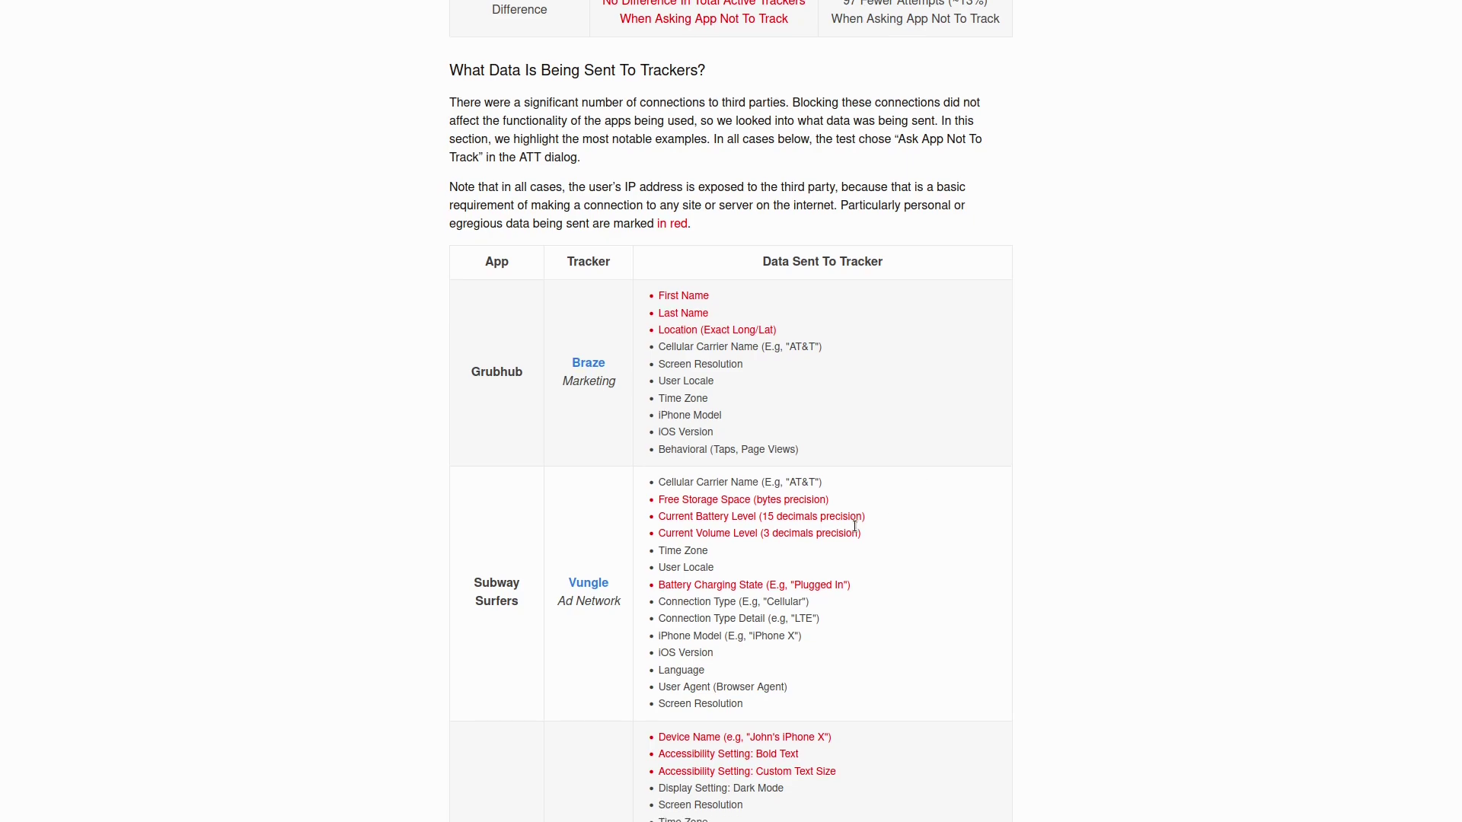
scroll(842, 506, down, 5)
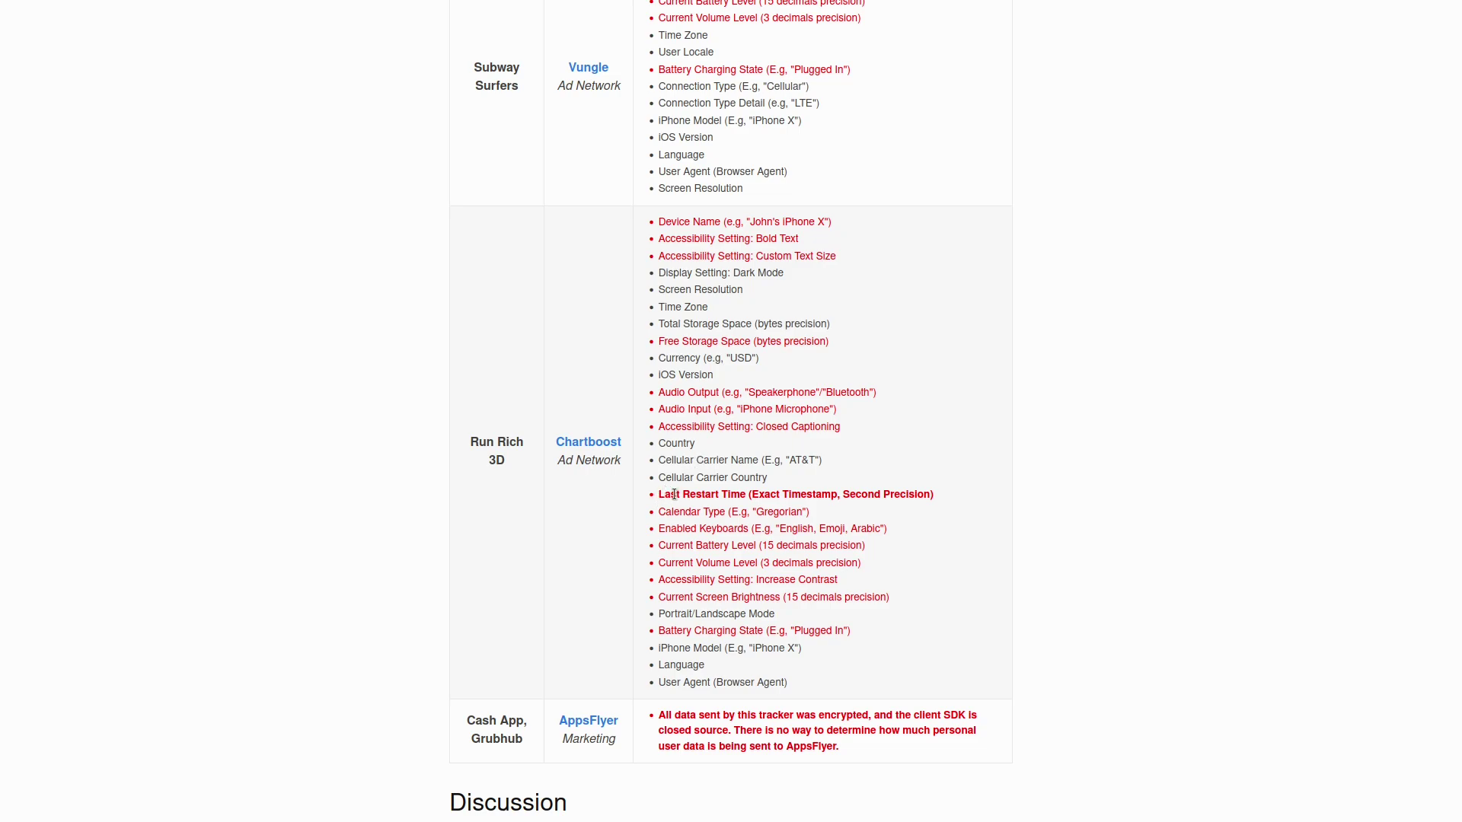
Highlight the 'Last Restart Time' item in Run Rich 3D's Chartboost data, then deselect it
drag(672, 494, 928, 495)
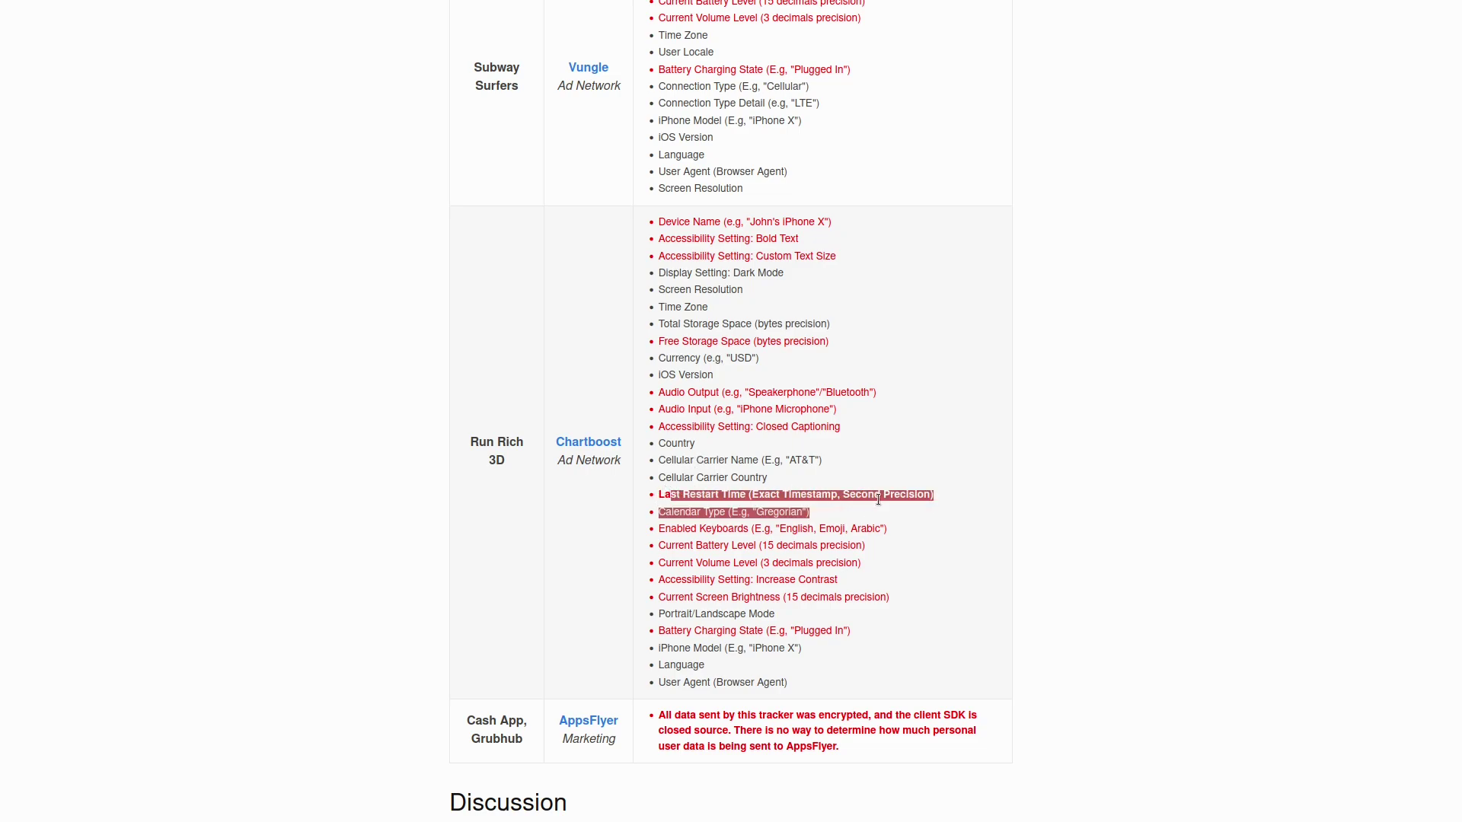
click(934, 495)
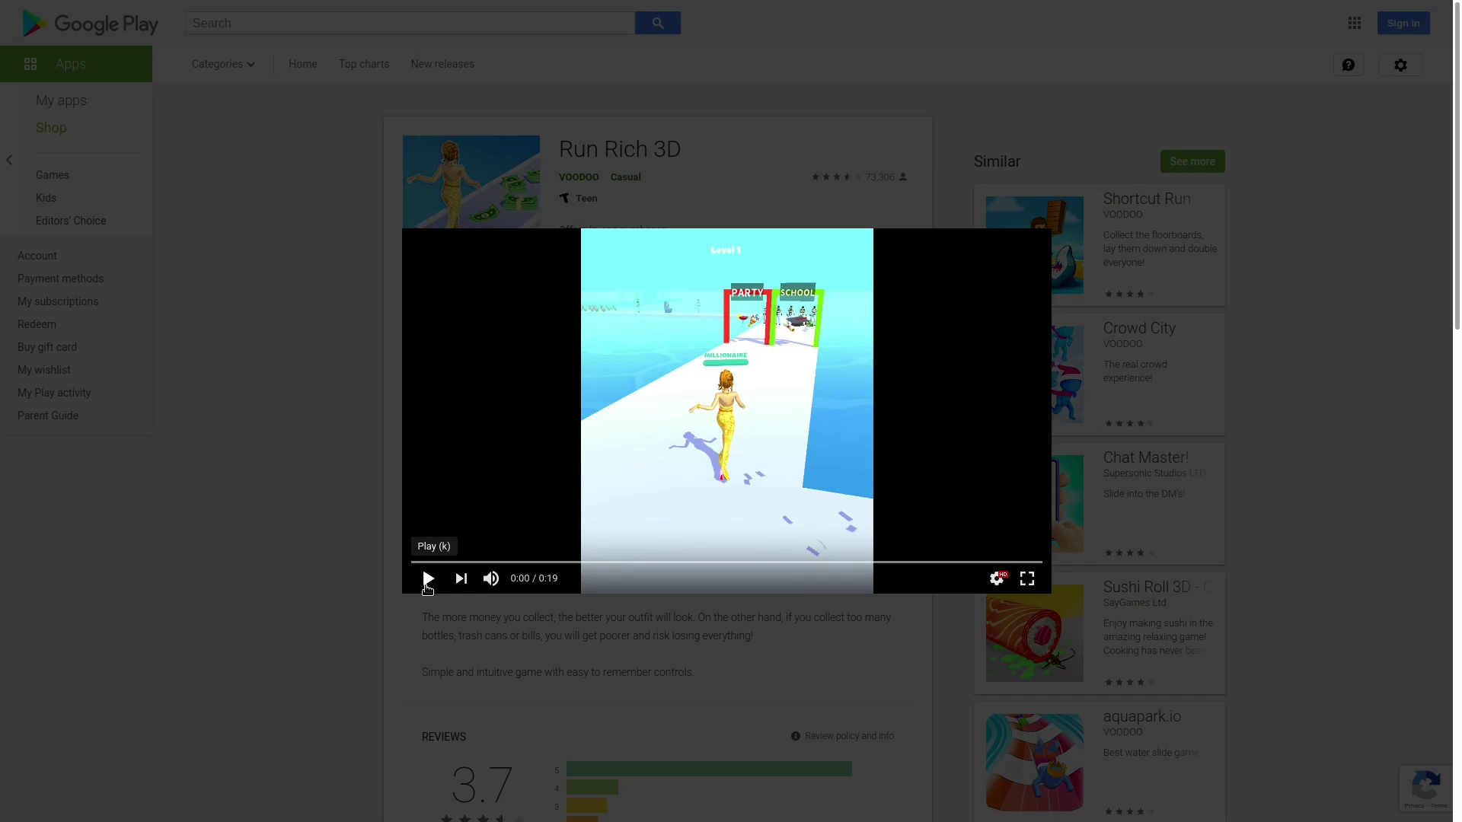
Play the Run Rich 3D trailer full screen, pause it, and exit full screen
click(428, 579)
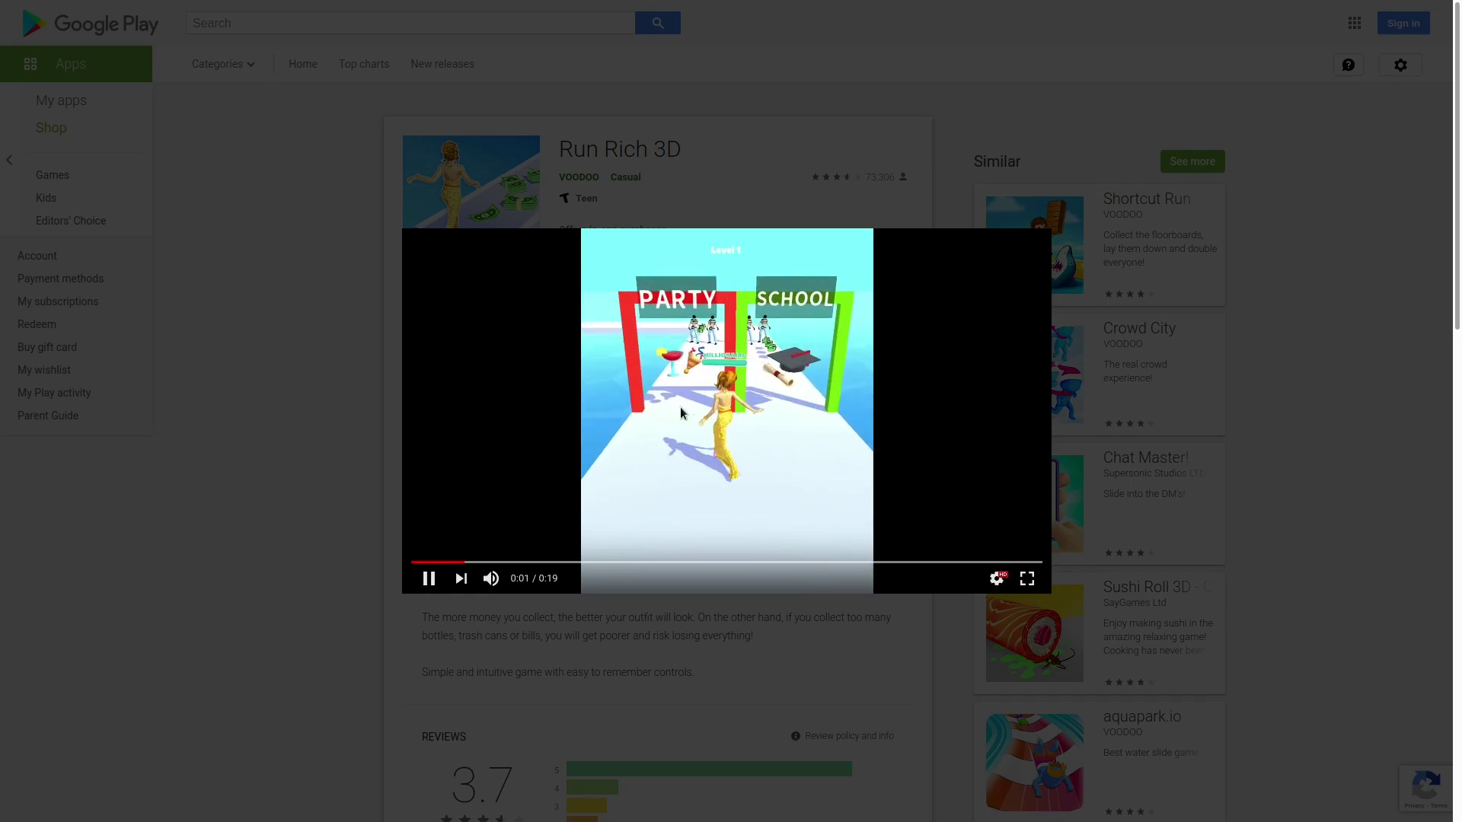
click(1027, 580)
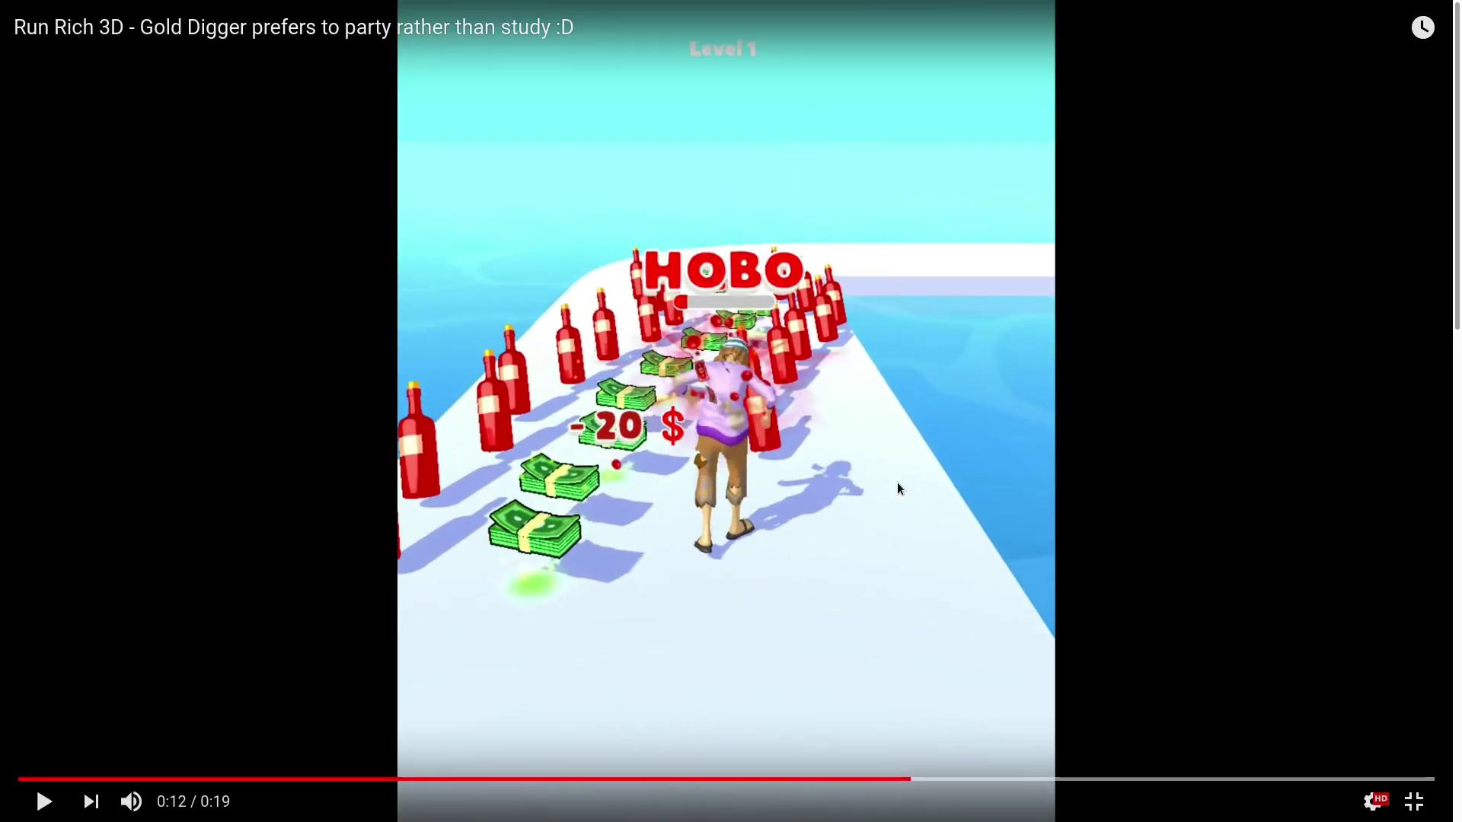
click(898, 483)
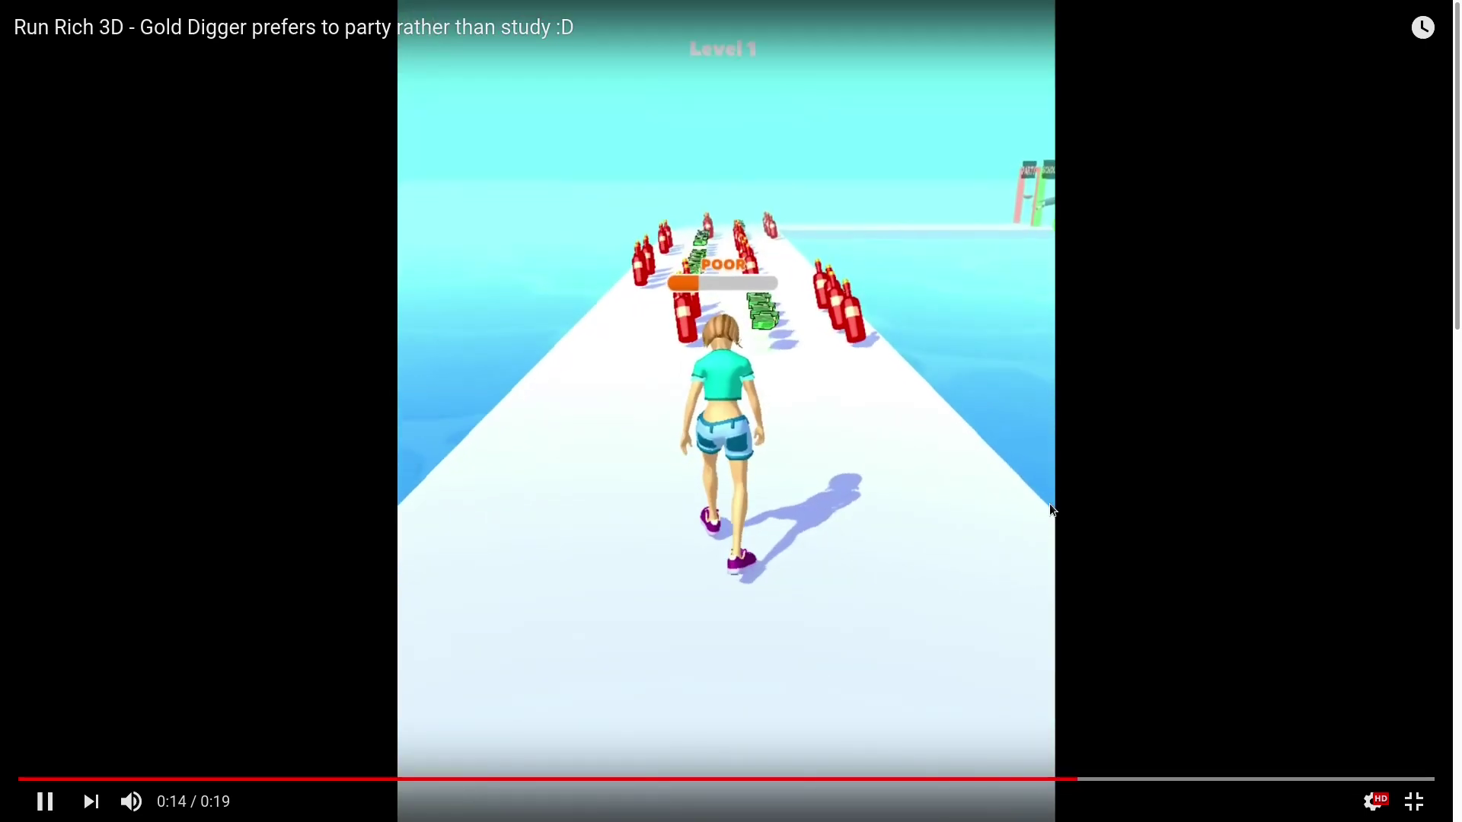
key(space)
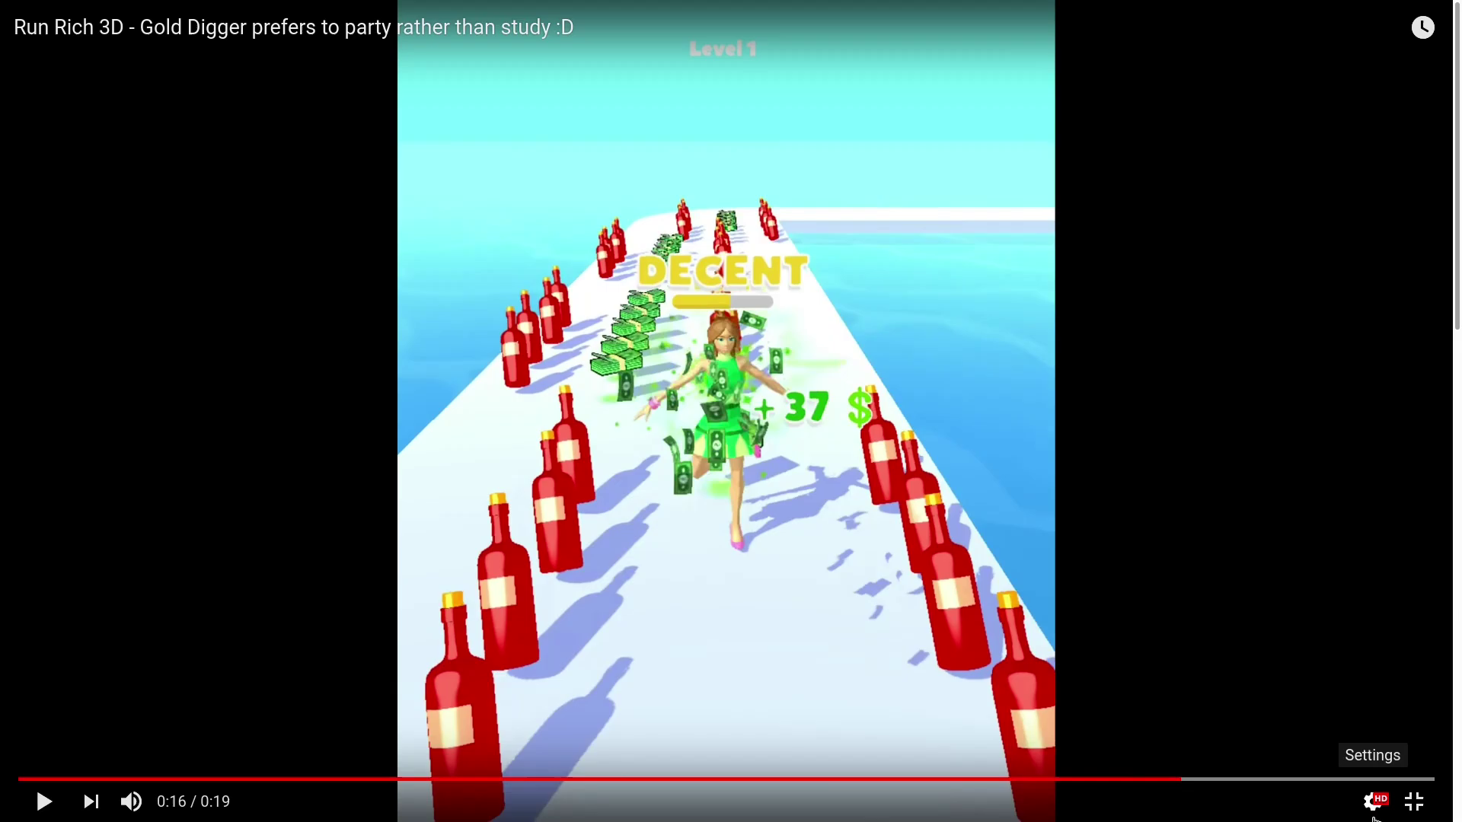
click(1417, 804)
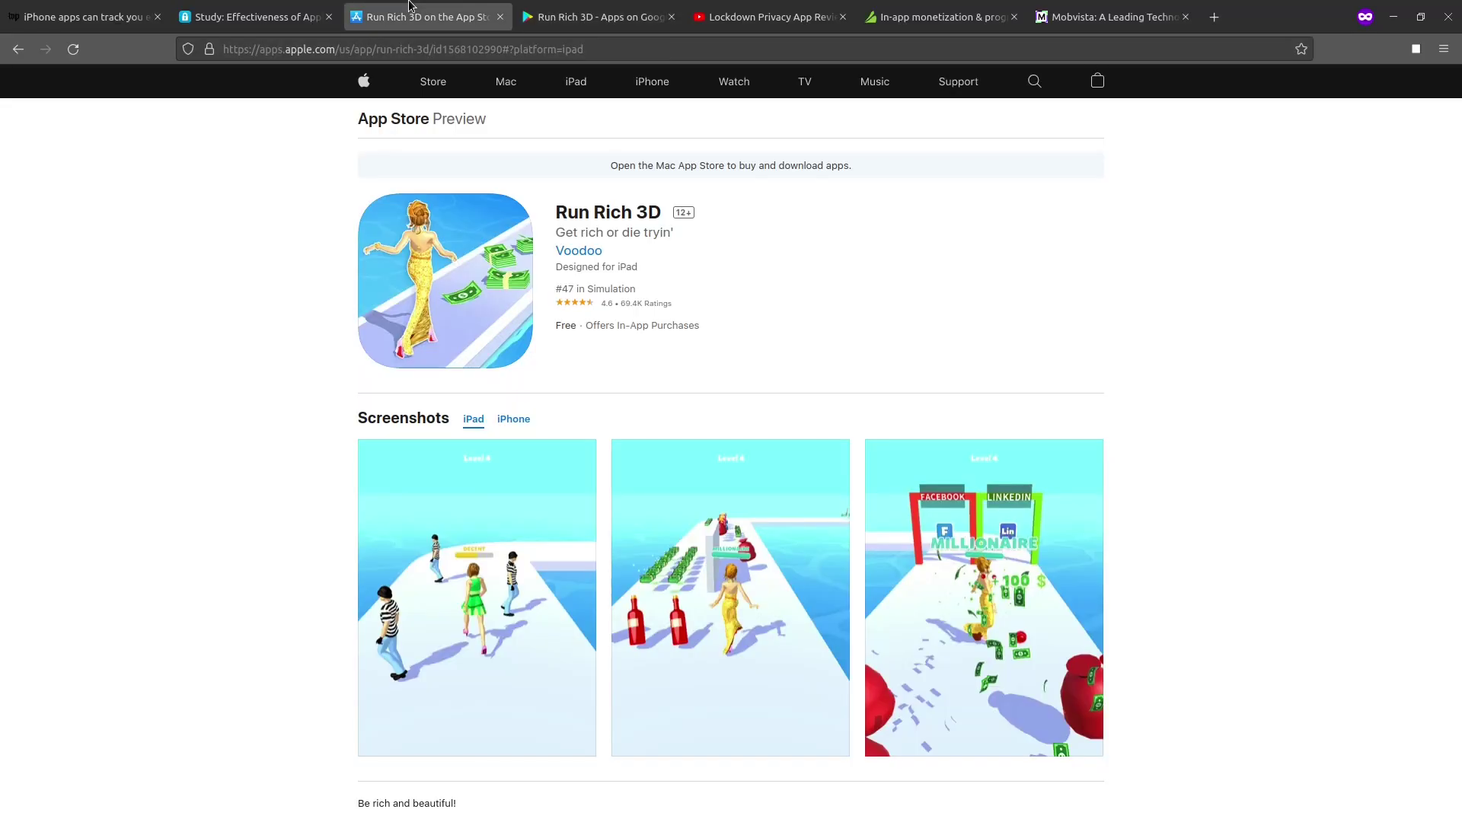
Switch to the Run Rich 3D App Store page, then back to the Lockdown study
click(412, 15)
click(298, 10)
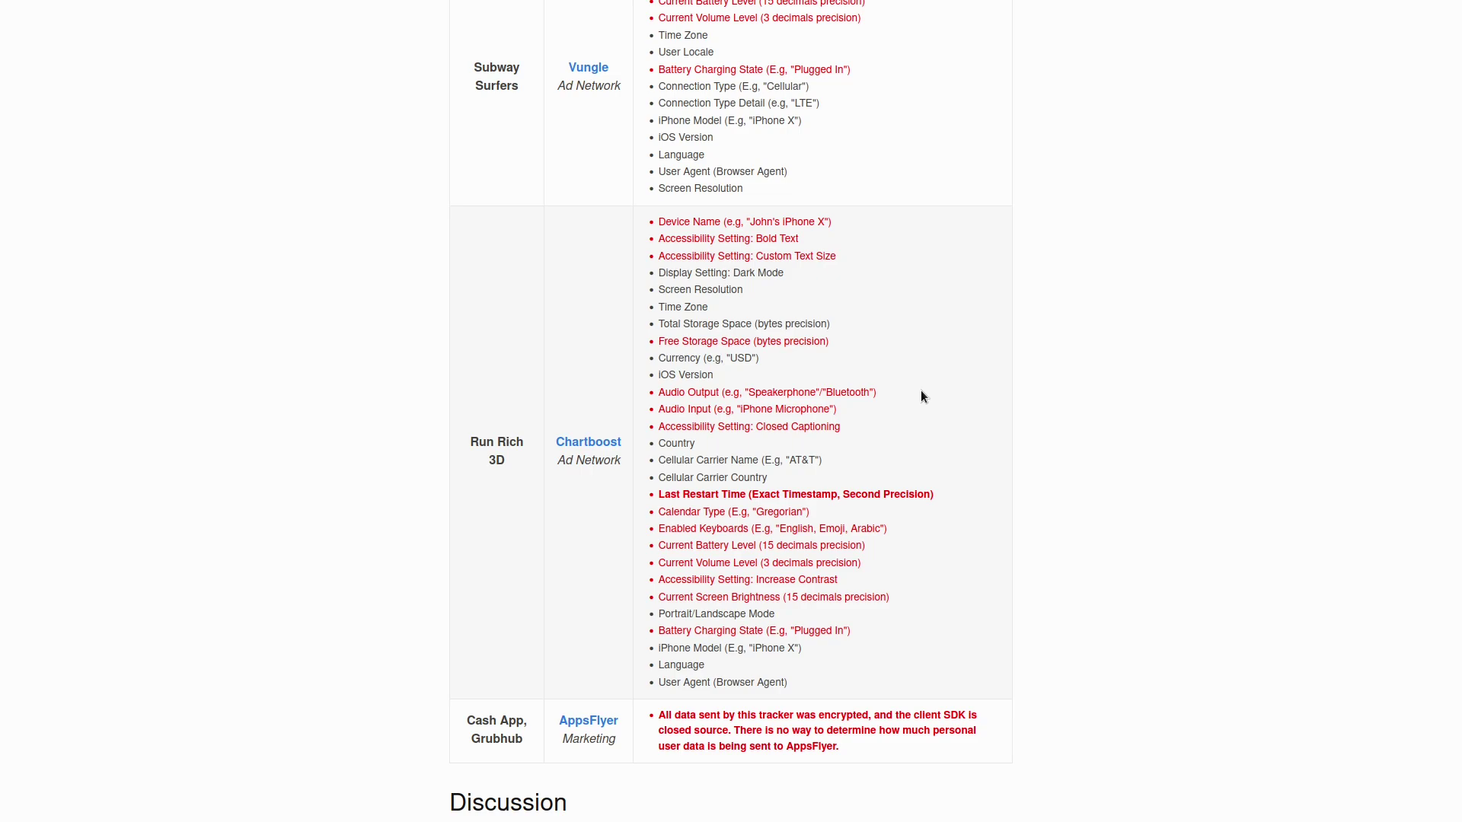
scroll(920, 396, up, 10)
scroll(921, 396, up, 10)
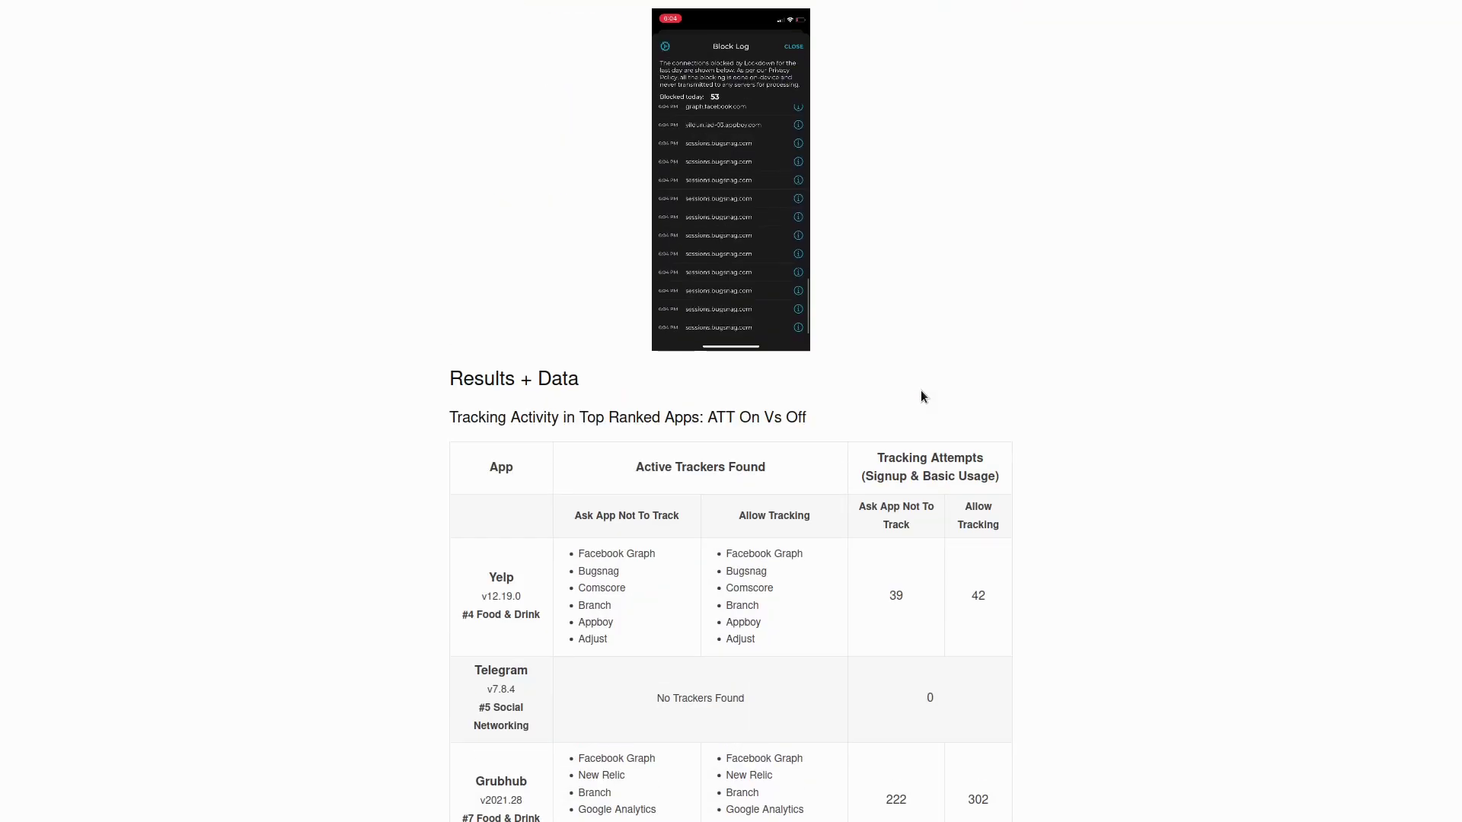
scroll(921, 395, up, 10)
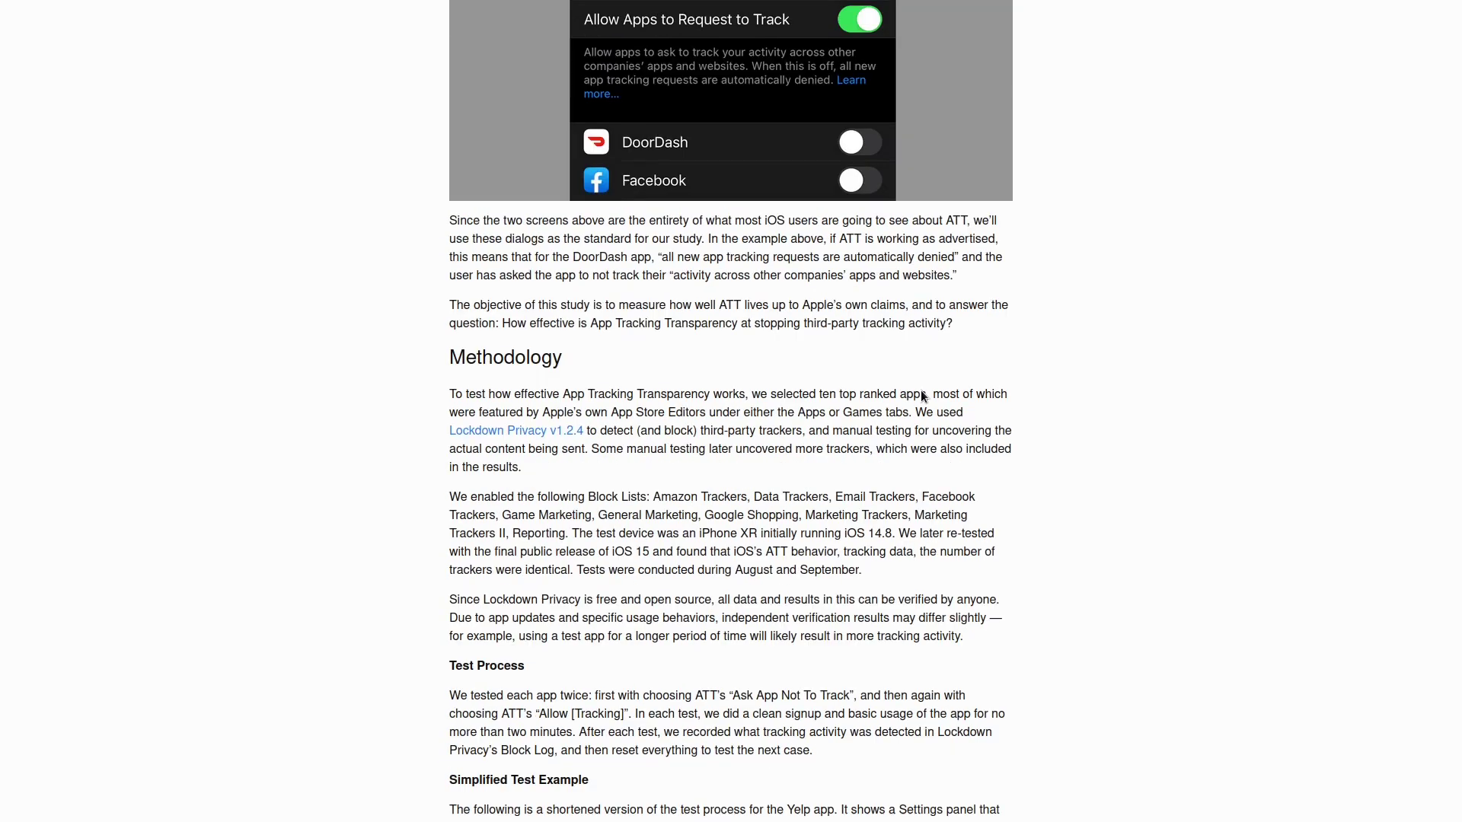
scroll(921, 395, up, 10)
scroll(921, 396, up, 10)
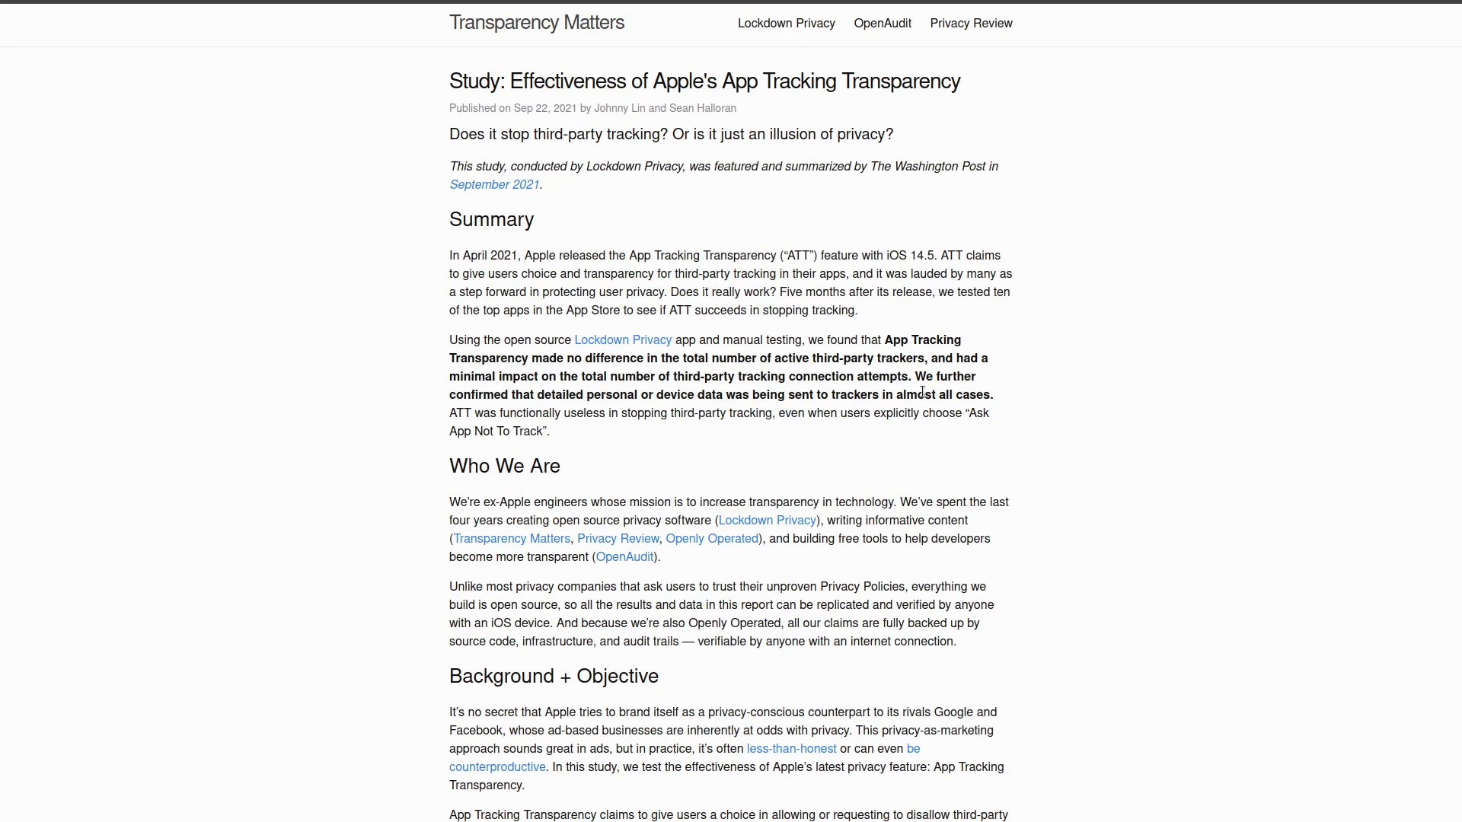